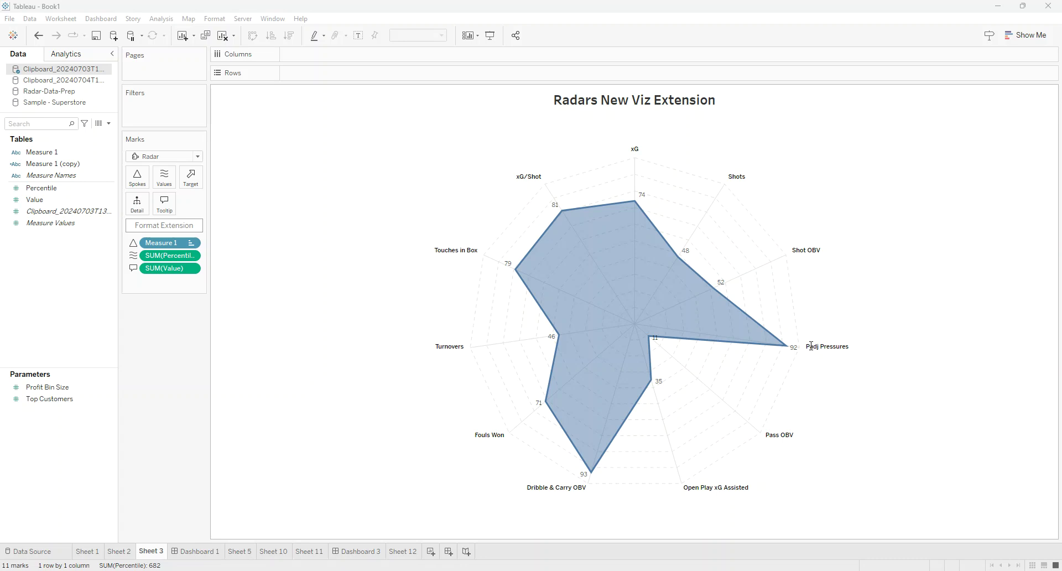
Check the Marks type list on the radar chart, leaving the mark type unchanged
click(197, 157)
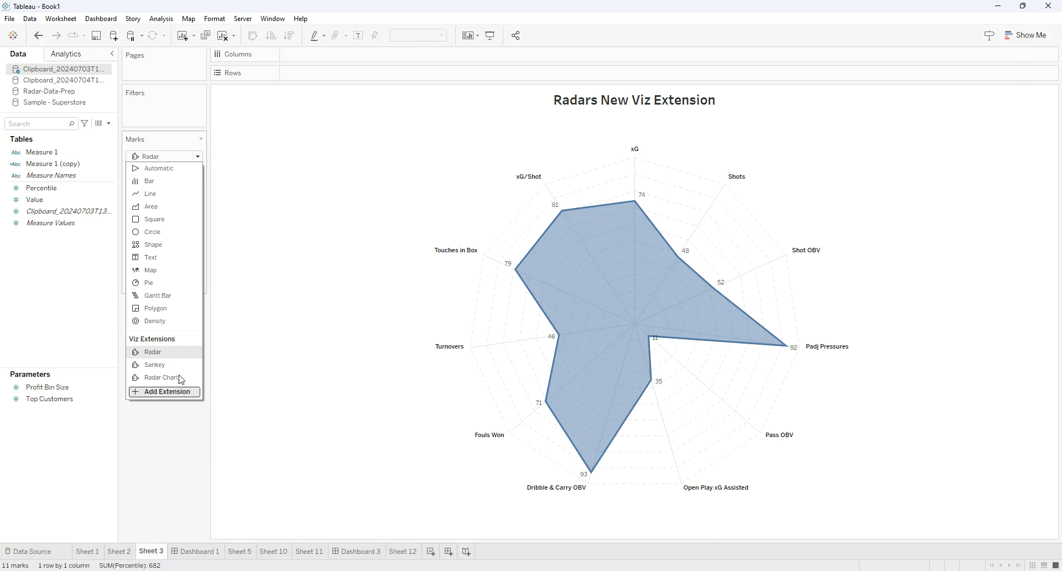
click(415, 422)
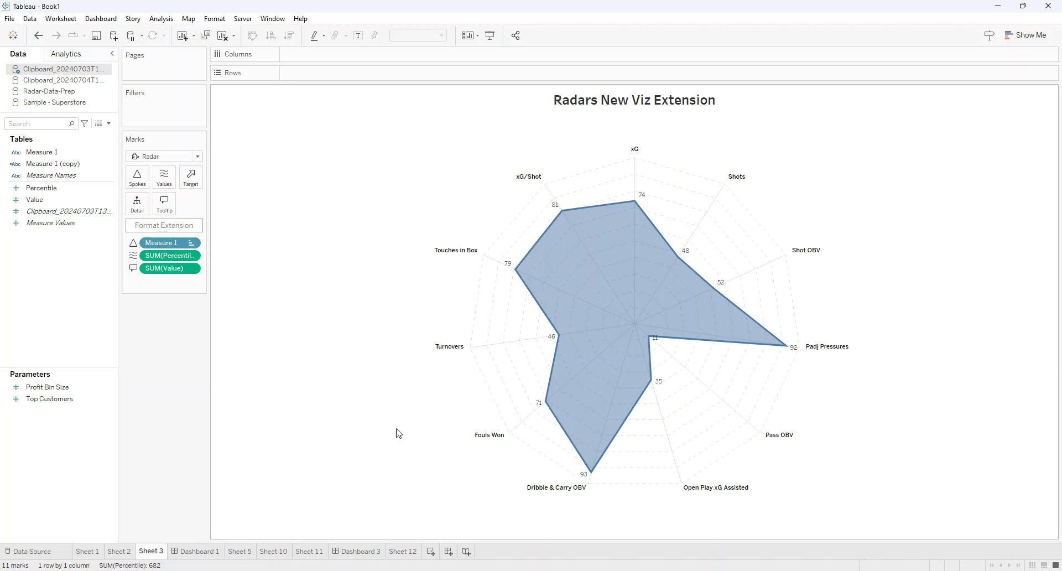
drag(98, 213, 42, 227)
On the Clipboard data source, highlight the stat names, raw values and percentiles, then switch to Excel
click(45, 552)
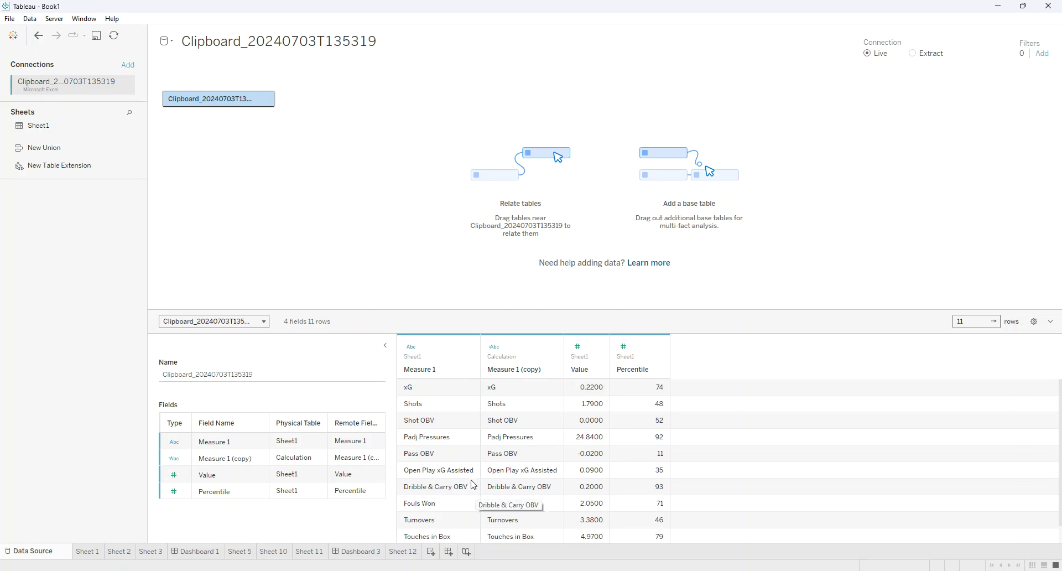
click(451, 389)
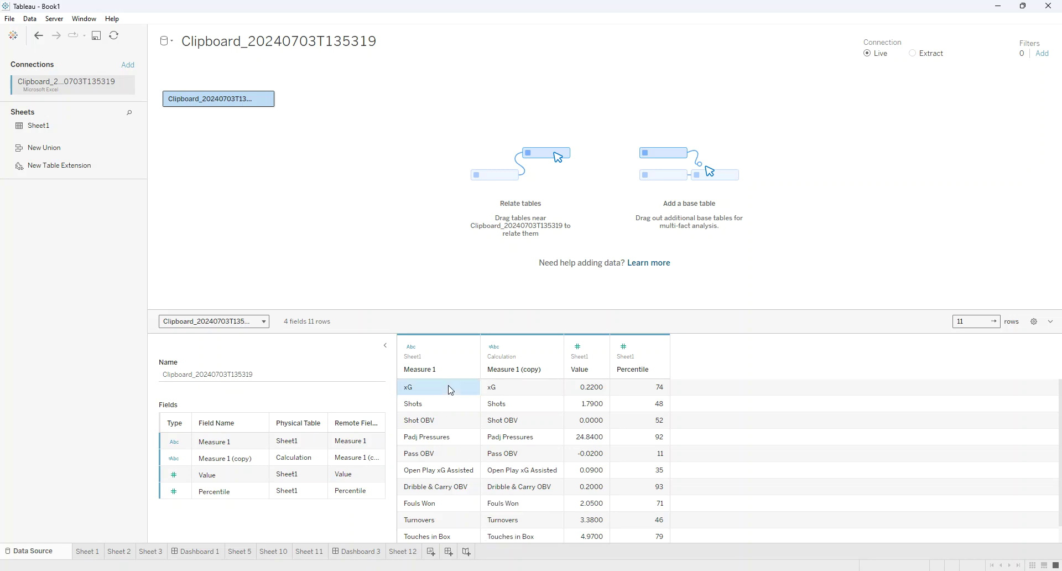
drag(451, 388, 445, 532)
scroll(446, 437, down, 1)
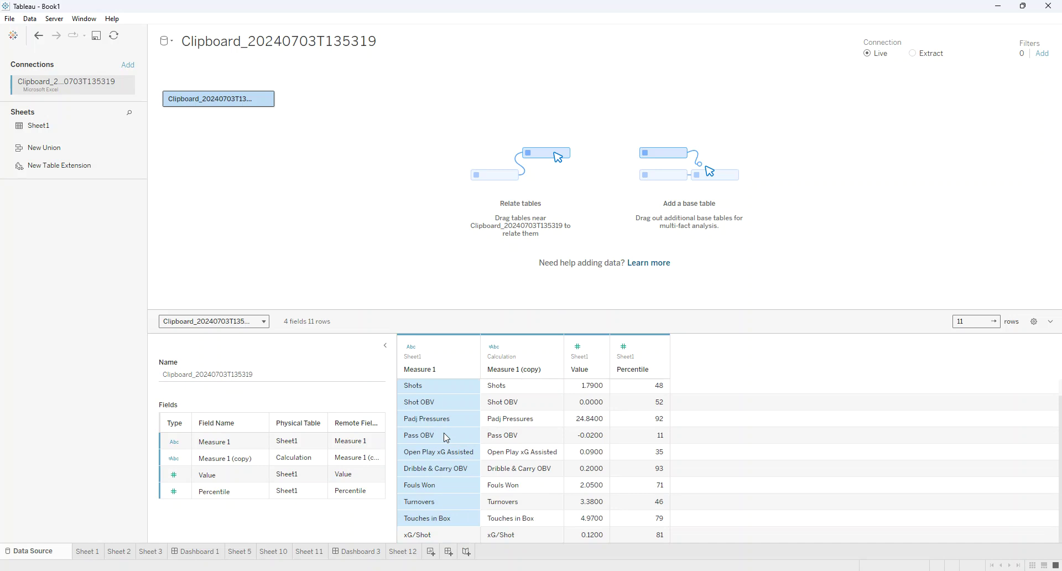
drag(594, 387, 604, 472)
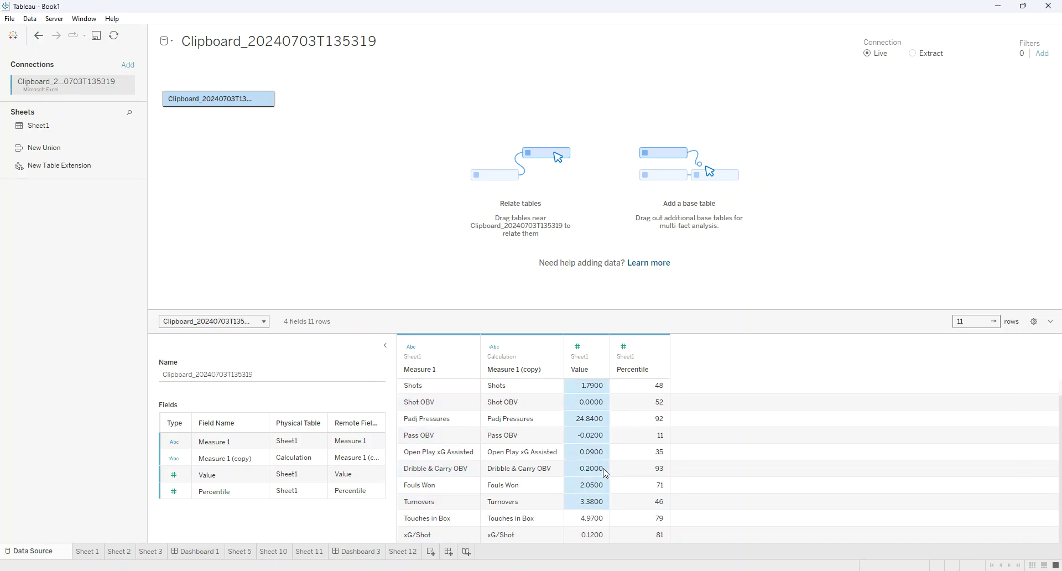
drag(640, 403, 637, 491)
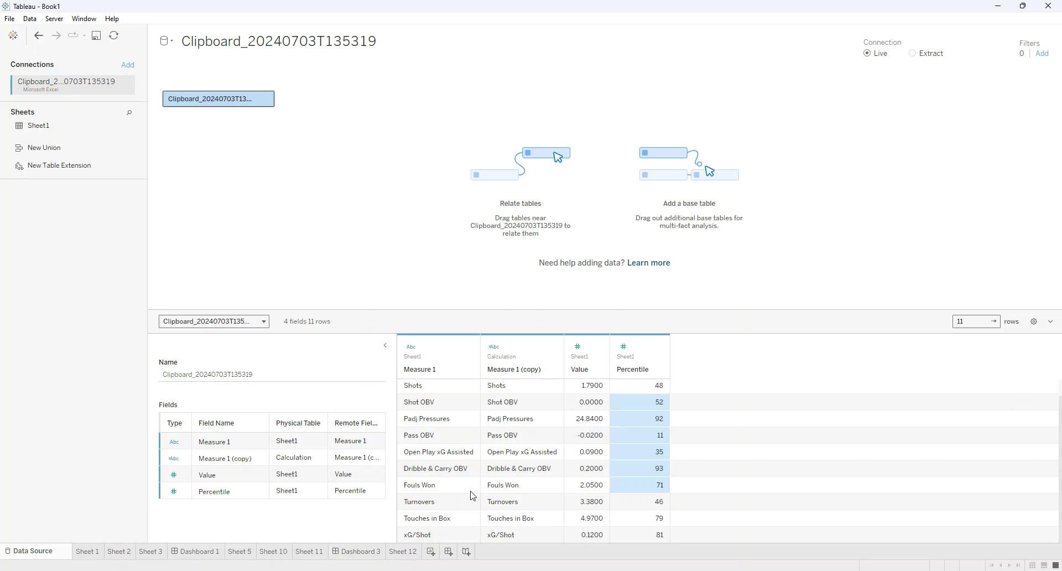
mouse_move(580, 570)
click(635, 531)
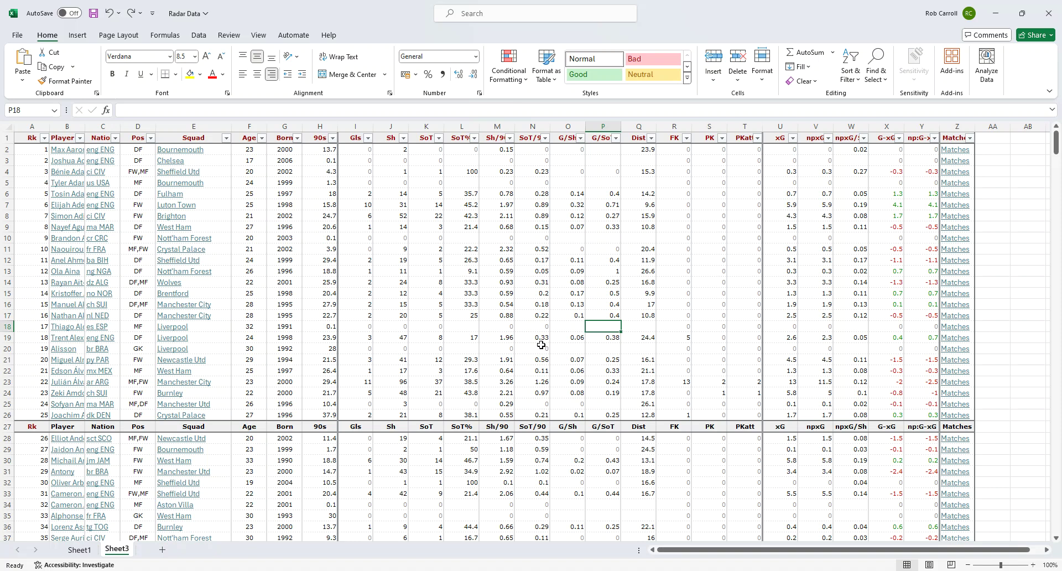
click(464, 229)
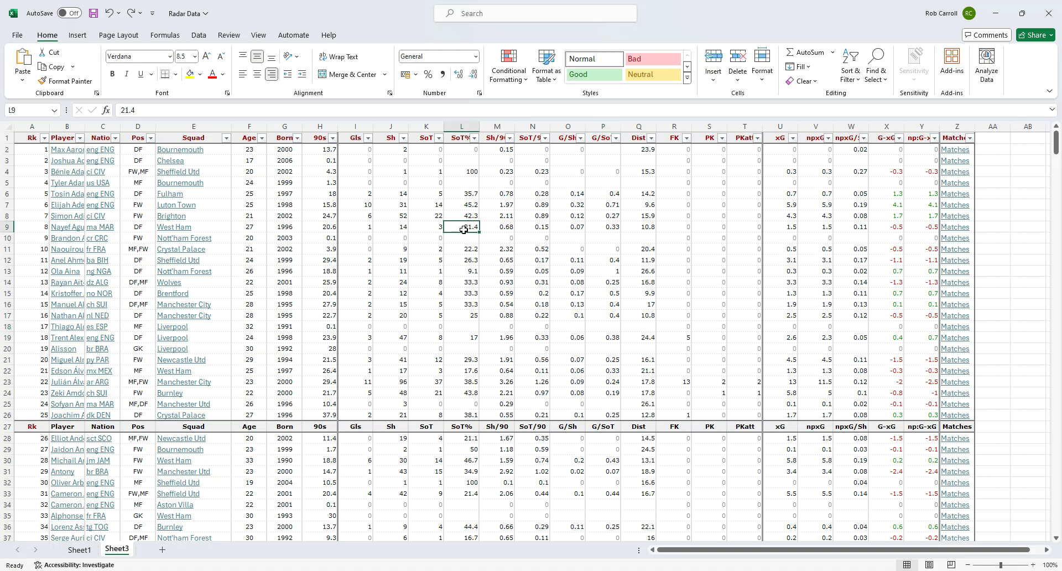
drag(34, 148, 322, 154)
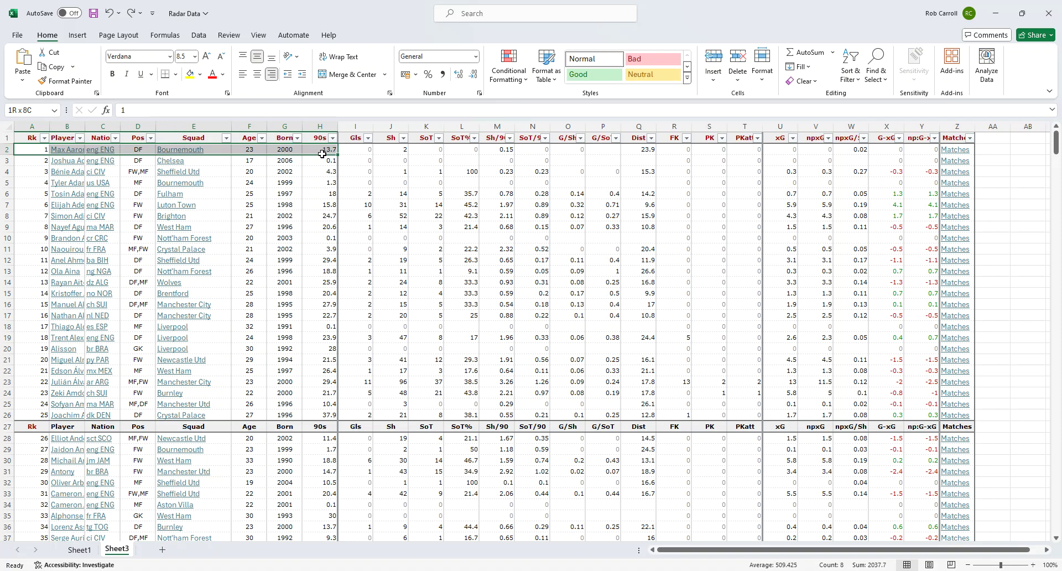
drag(322, 154, 932, 152)
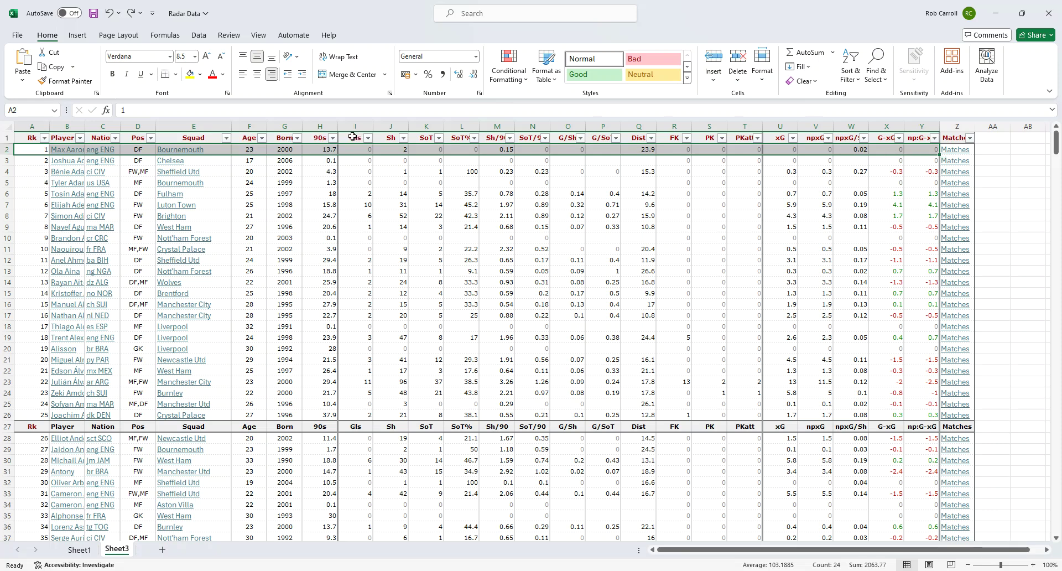
drag(358, 138, 884, 138)
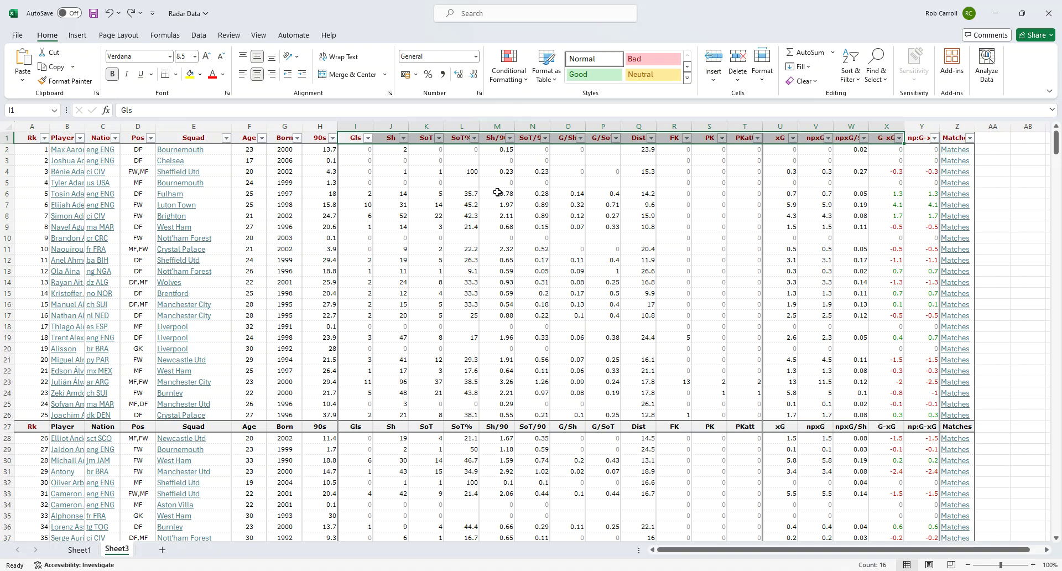
click(358, 204)
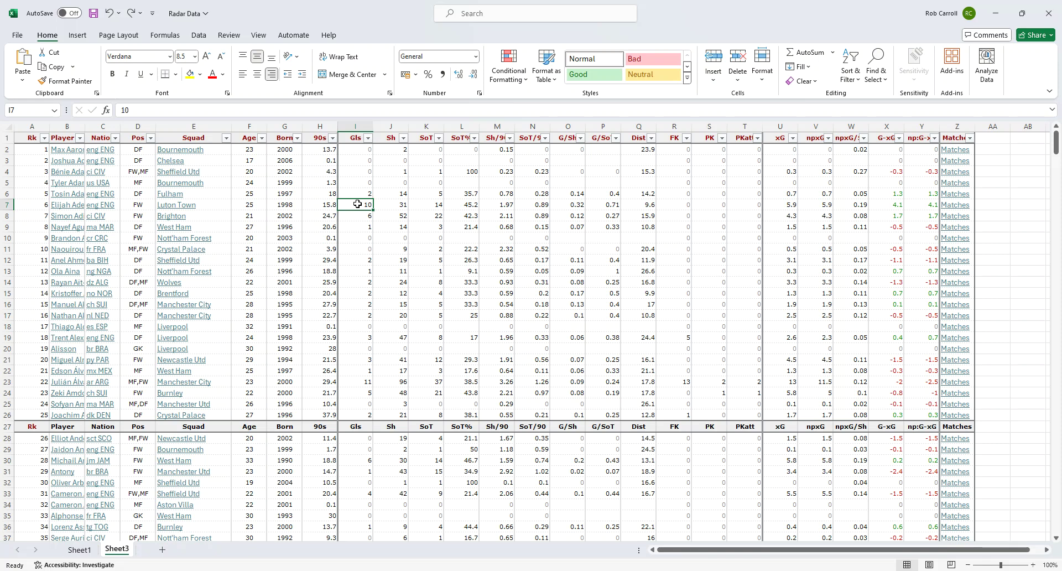
click(361, 258)
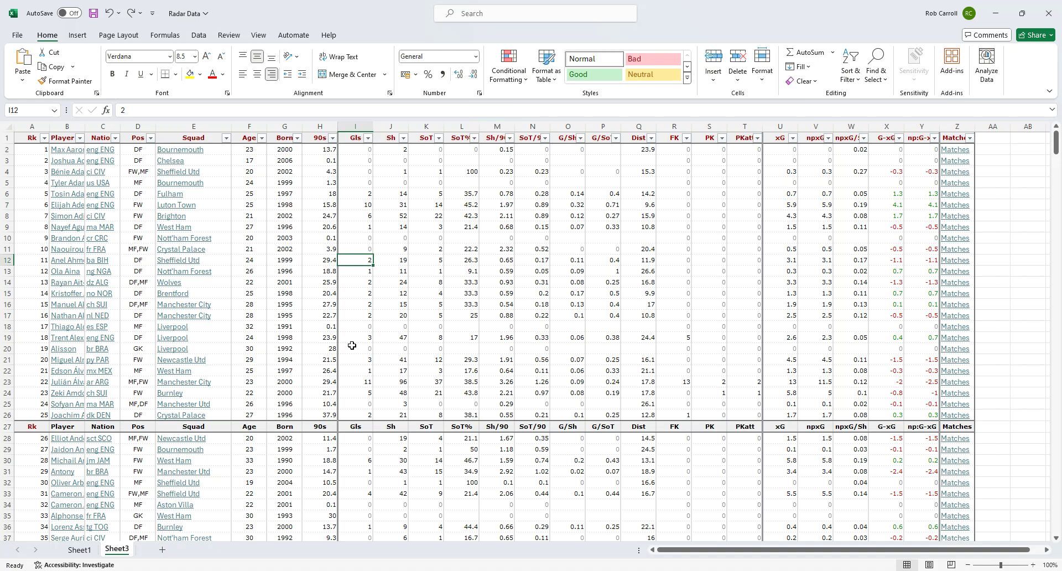
mouse_move(654, 570)
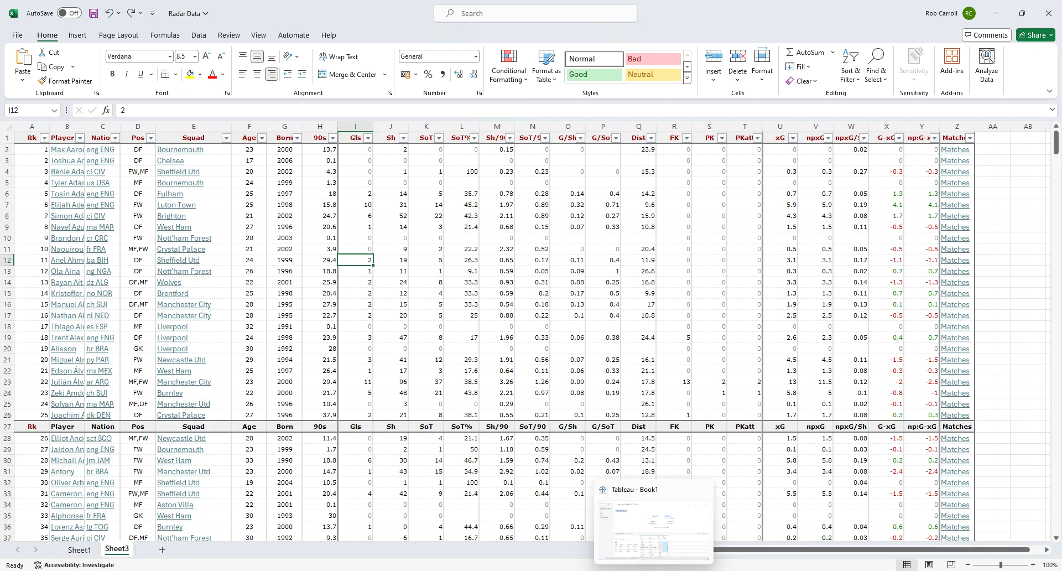
click(655, 544)
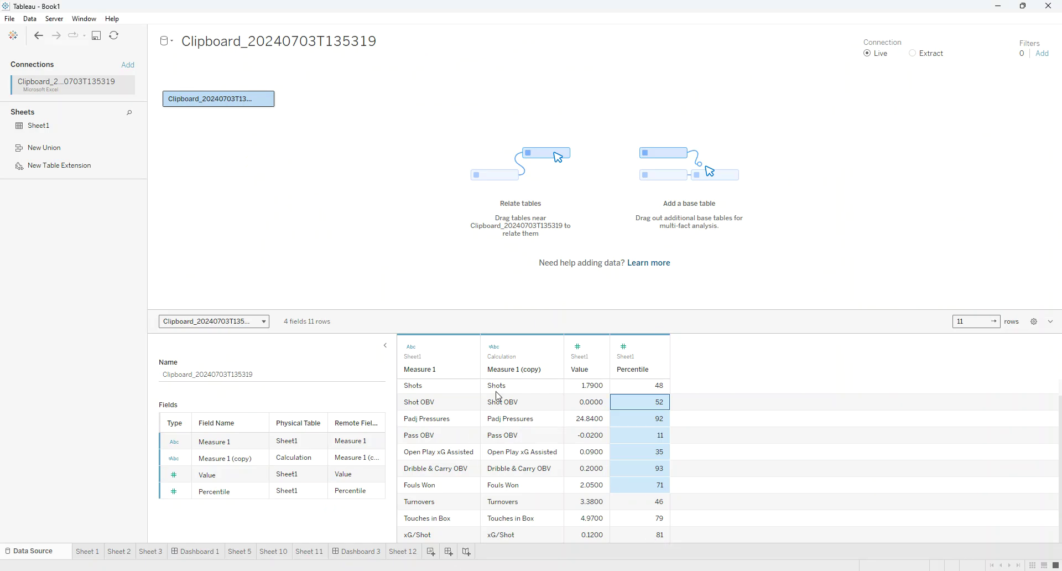
Return to the Sheet 3 Radars New Viz Extension chart in Tableau Desktop
click(151, 551)
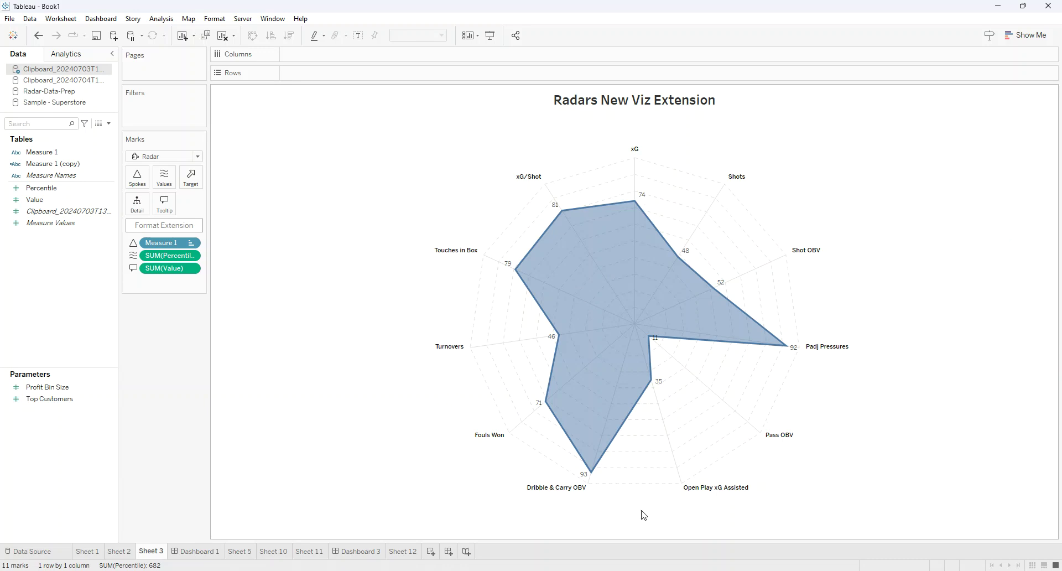
In Prep Builder, clear Clean 4's Player search, resize the panes, and select the Sheet3 input step
click(680, 531)
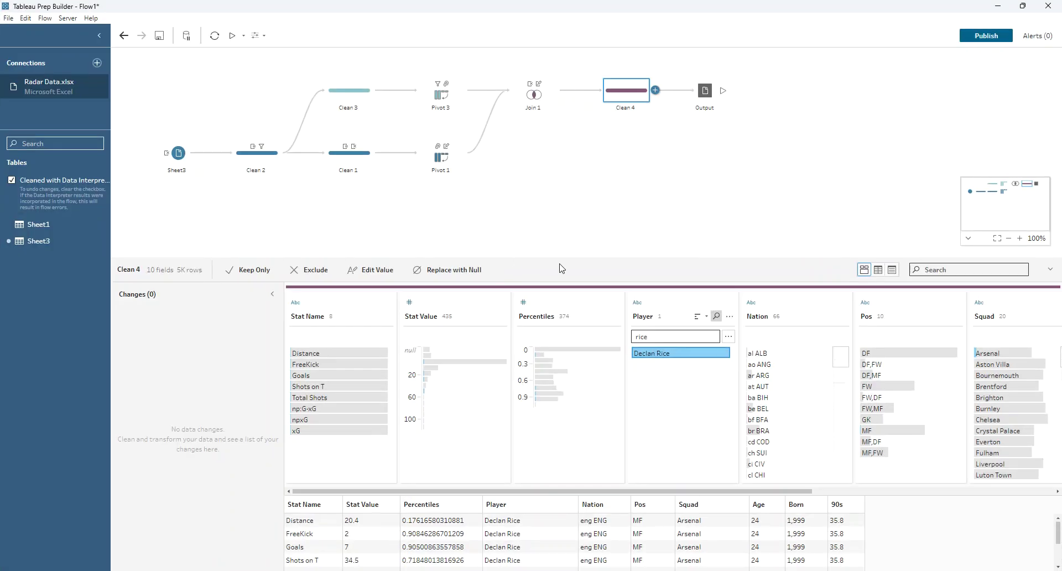
drag(555, 257, 553, 321)
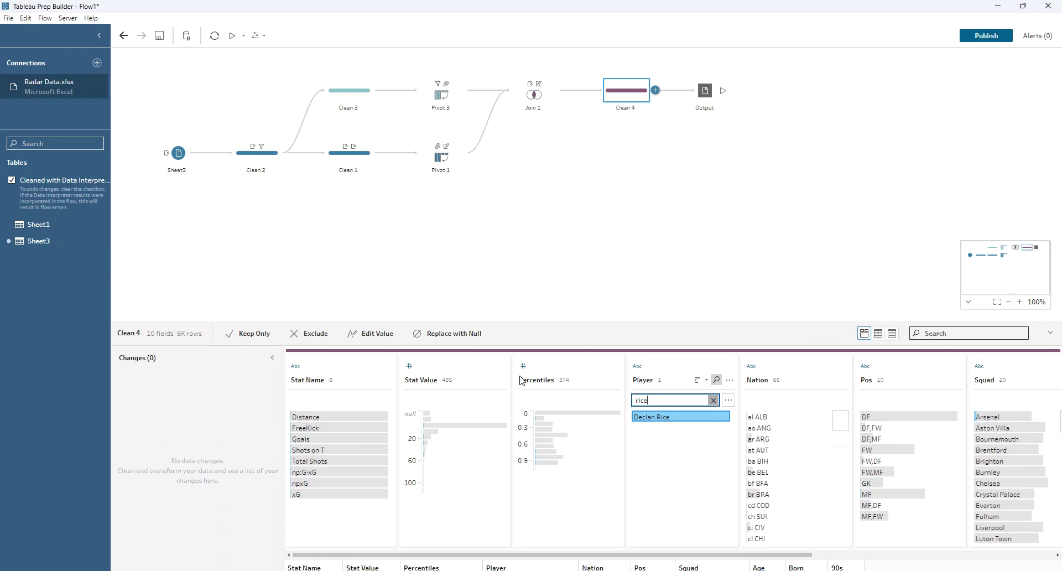
click(712, 399)
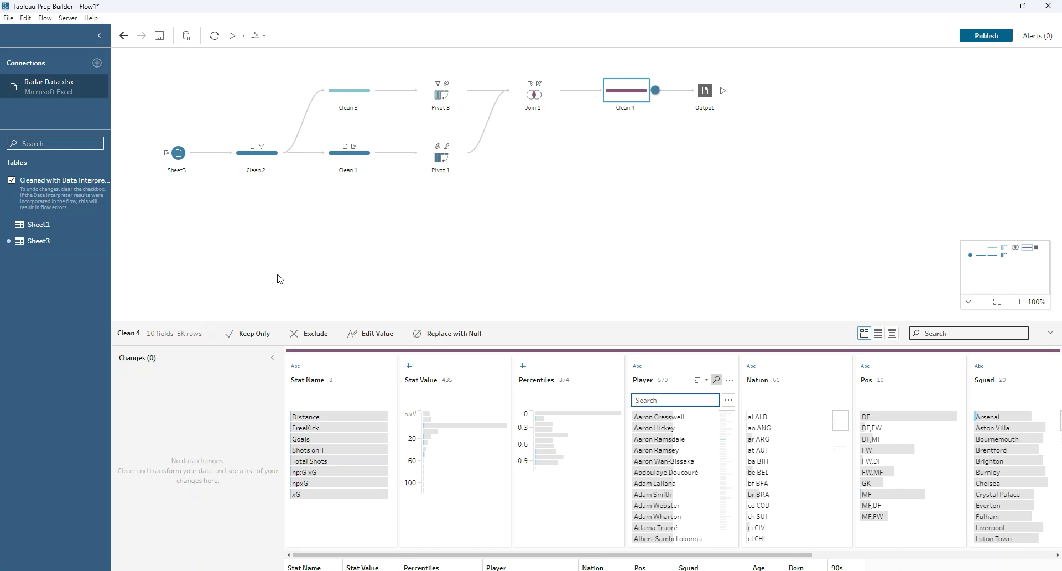
drag(348, 320, 349, 218)
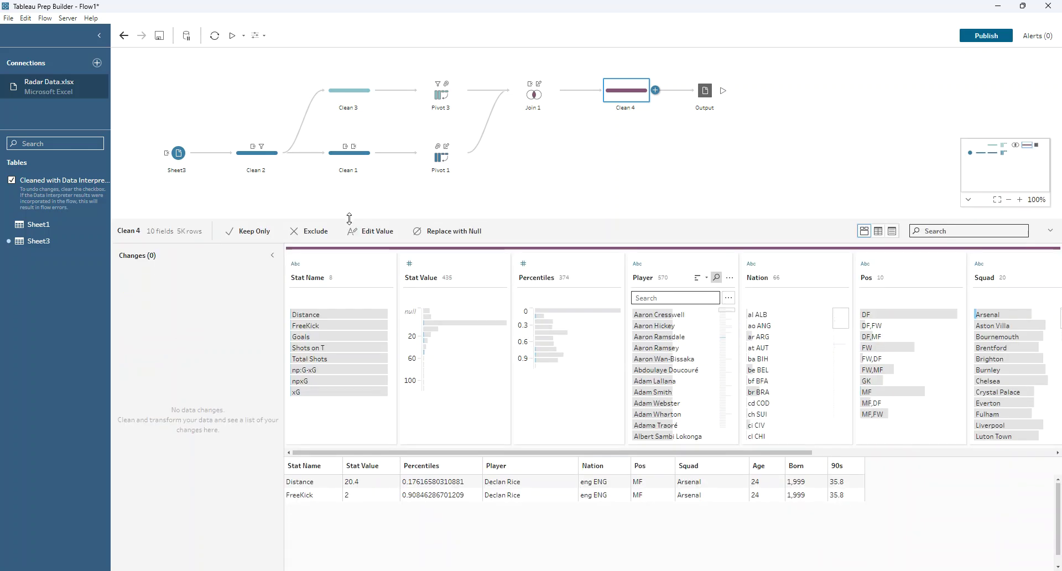
click(177, 161)
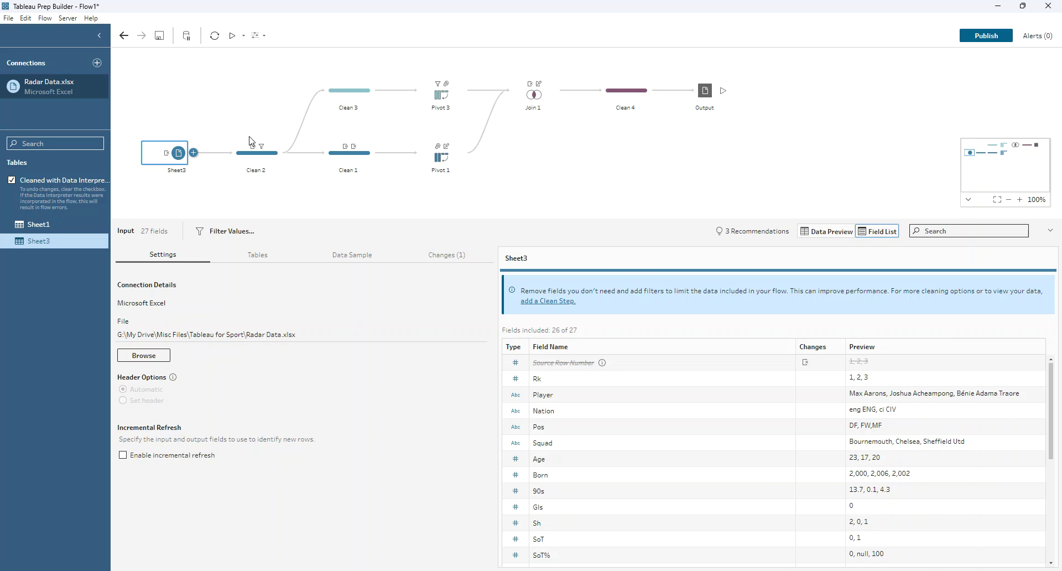
Preview Sheet3's raw rows, then view the Clean 2 step with its Player filter
click(833, 235)
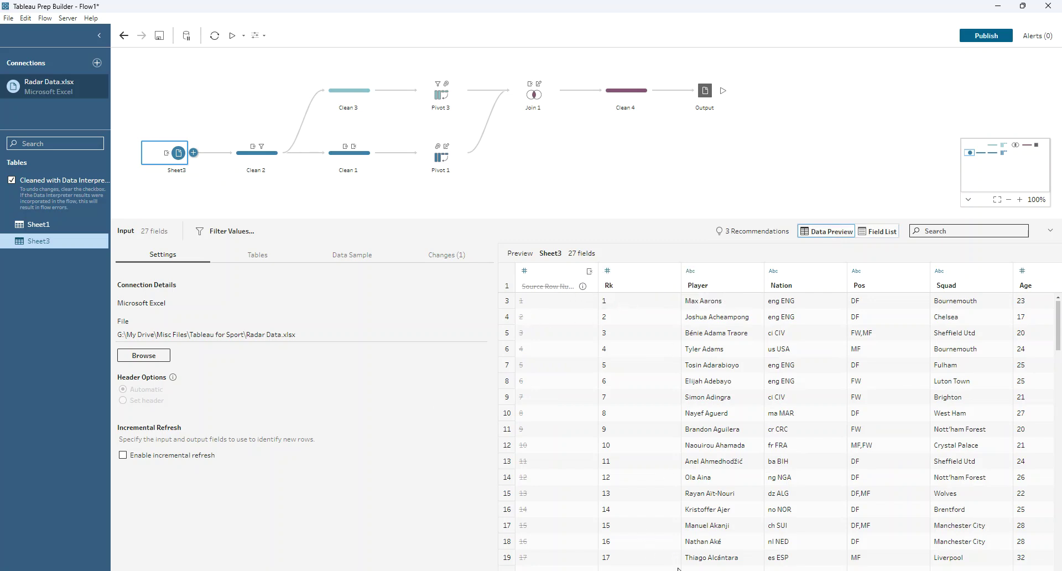
scroll(996, 547, down, 1)
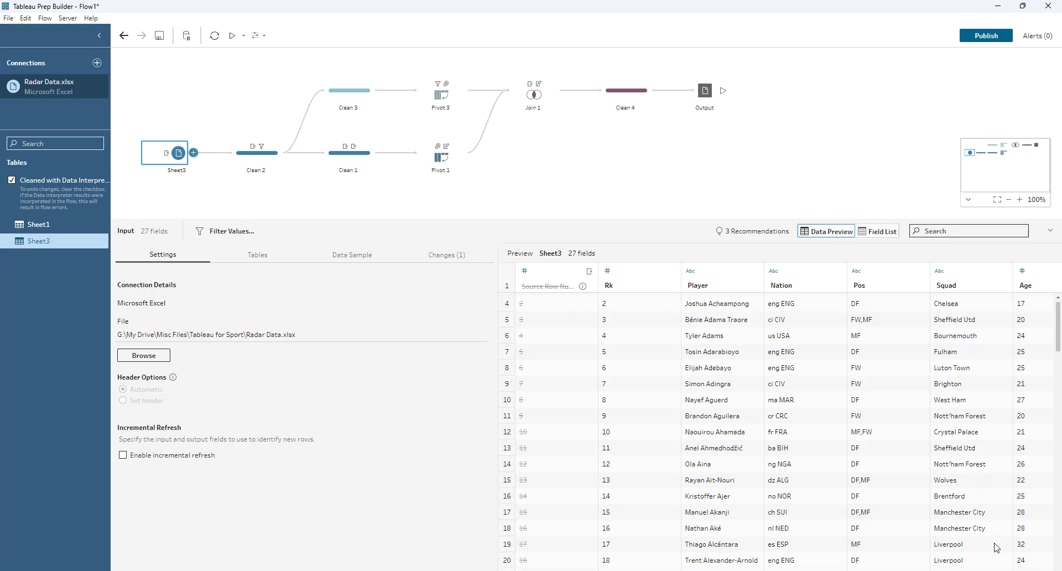
scroll(995, 547, down, 3)
scroll(995, 548, up, 5)
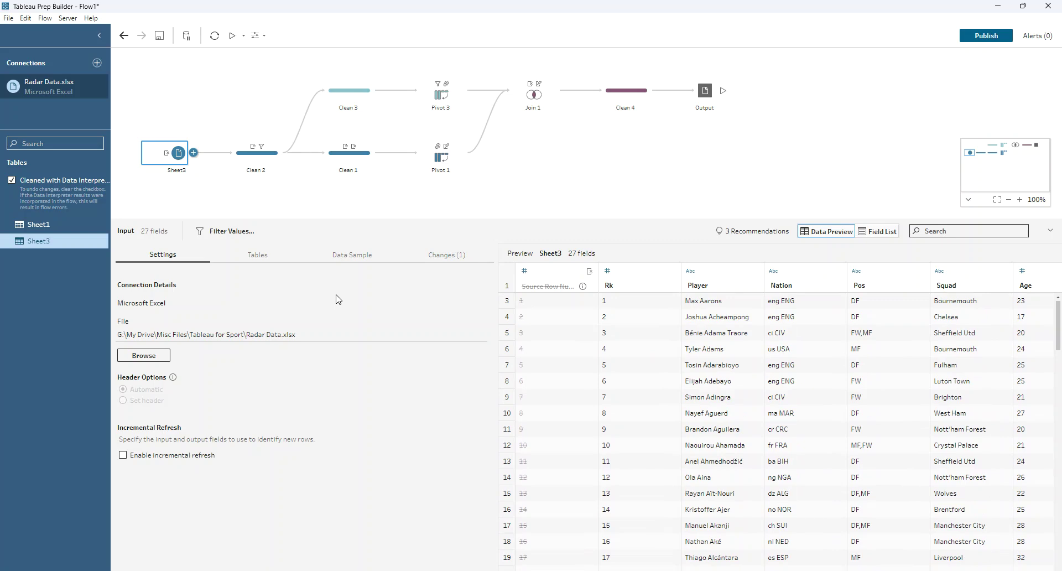
click(262, 167)
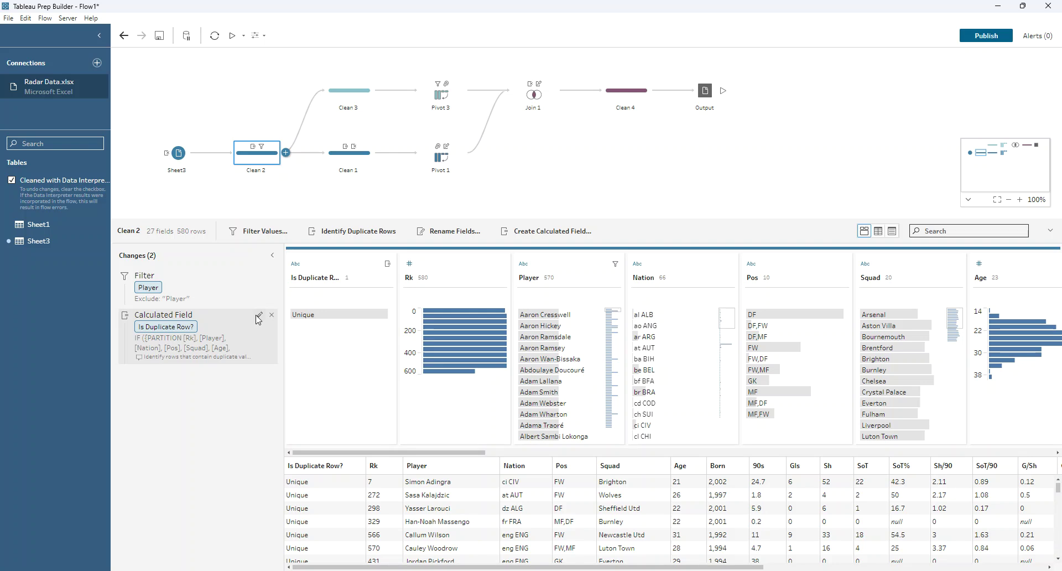
In Clean 1, inspect the Goals Percentile calculation and select its whole formula
click(342, 164)
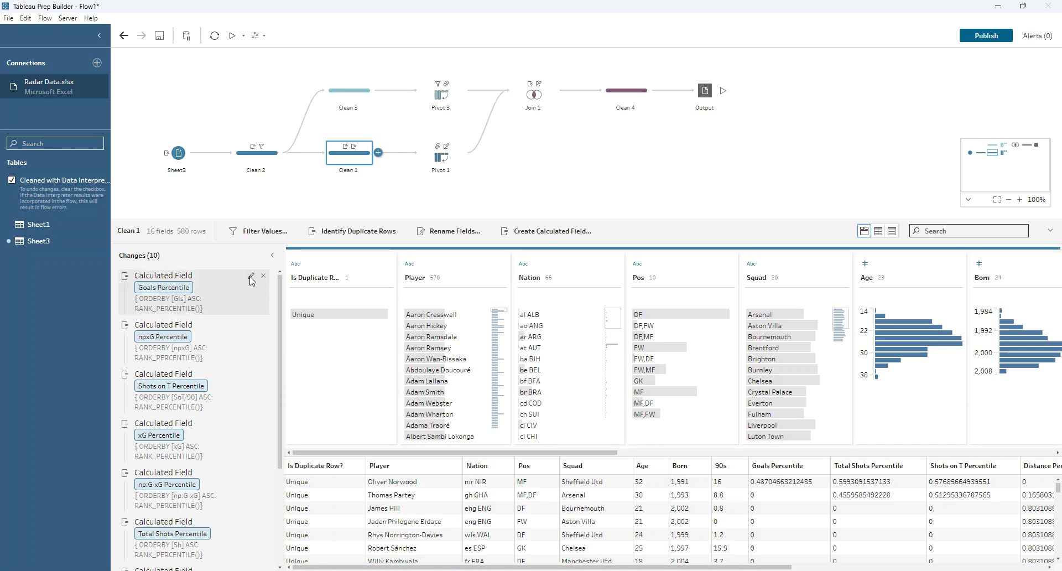
click(251, 276)
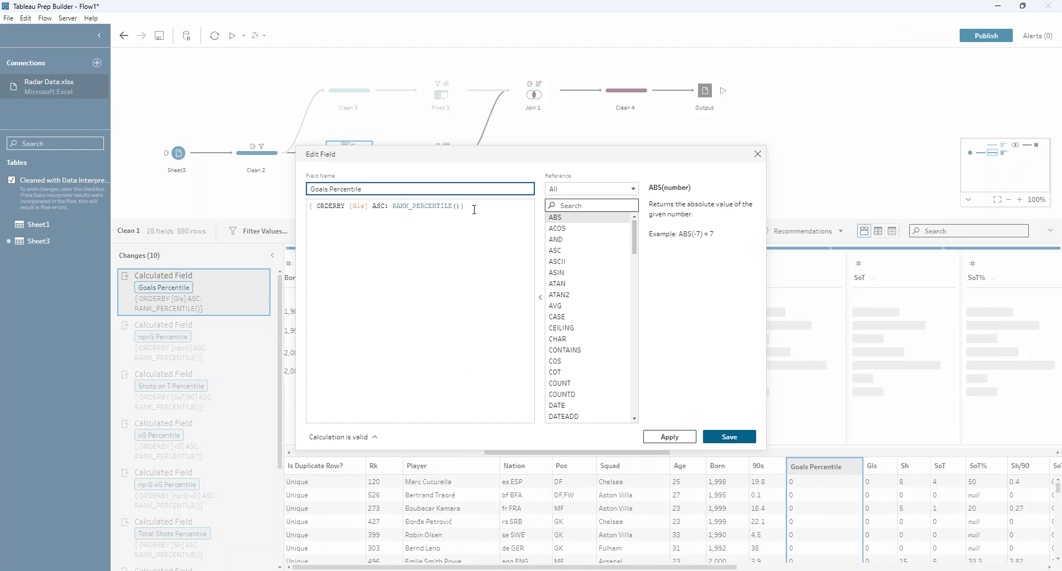
drag(474, 210, 303, 207)
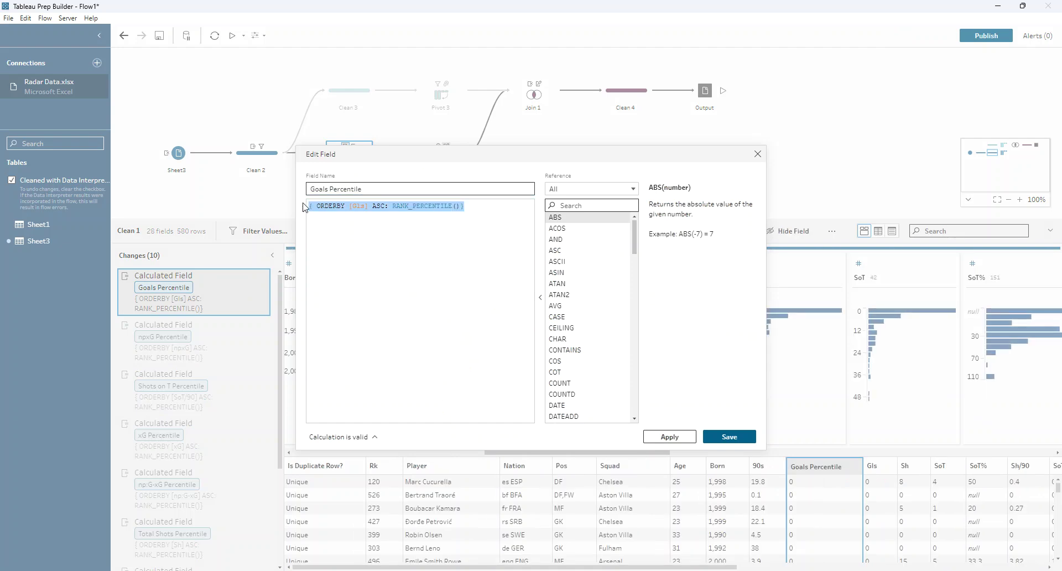
key(ctrl+plus)
key(ctrl+plus)
key(ctrl+plus)
key(ctrl+plus)
key(ctrl+plus)
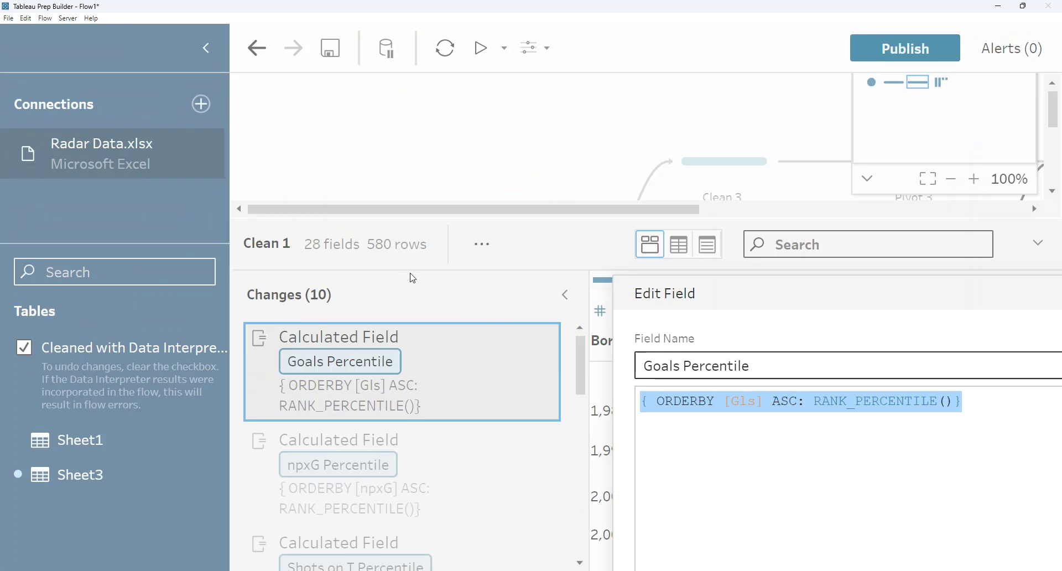
key(ctrl+minus)
key(ctrl+minus)
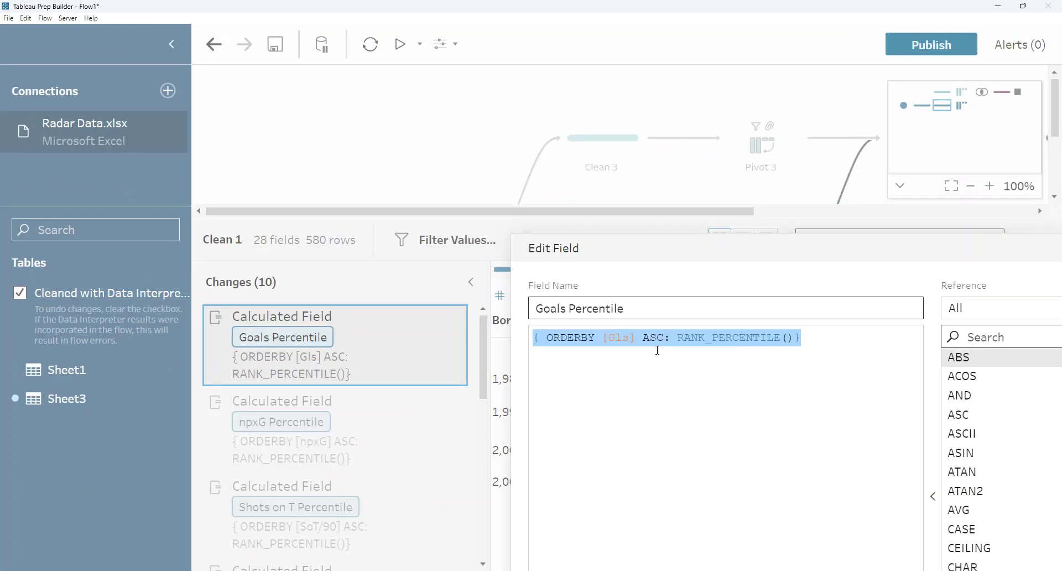
click(636, 360)
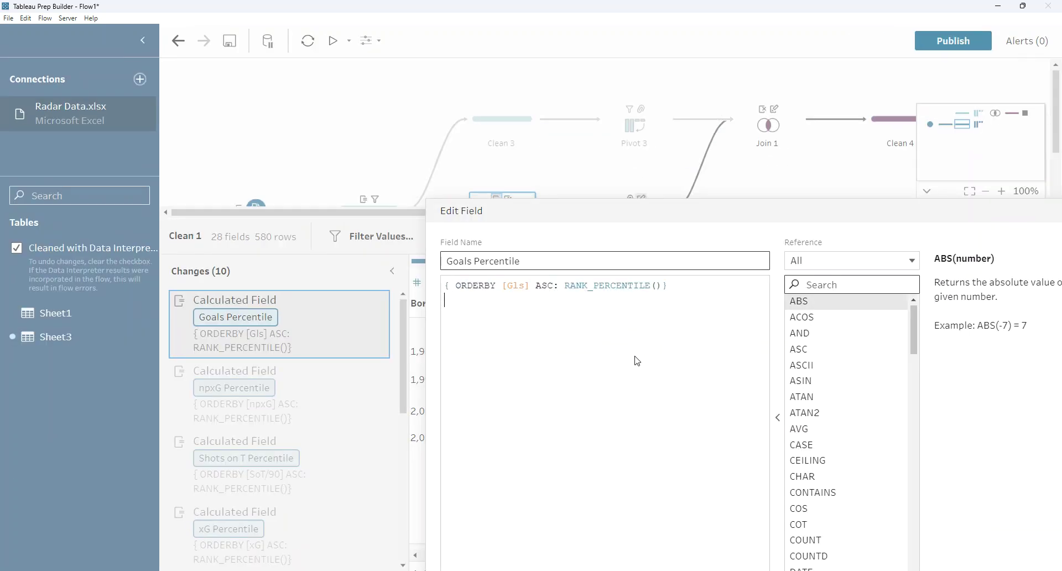
Highlight ORDERBY [Gls] and RANK_PERCENTILE() in the formula, then close the editor unchanged
drag(444, 286, 522, 284)
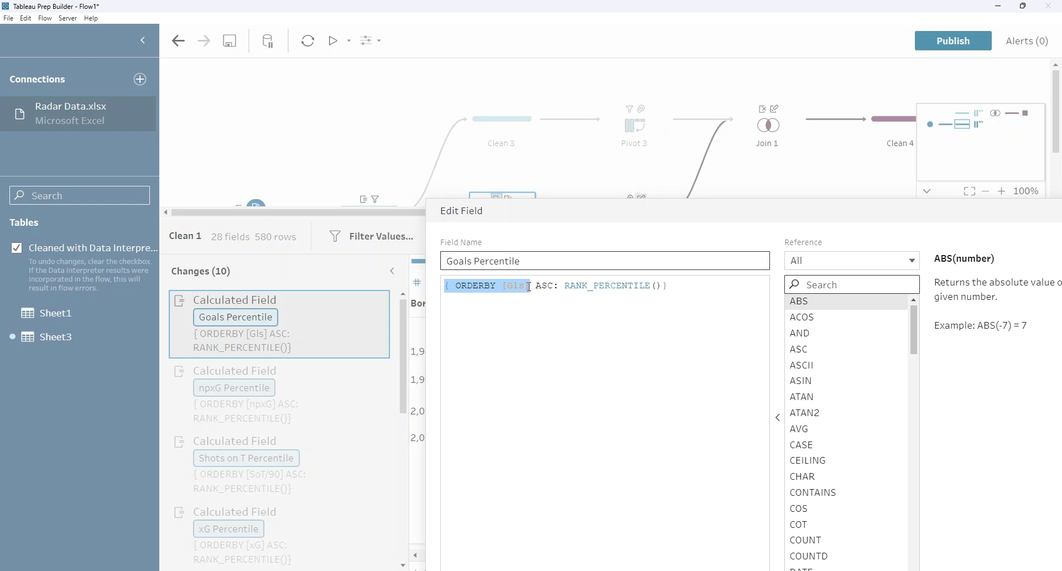
drag(536, 285, 664, 286)
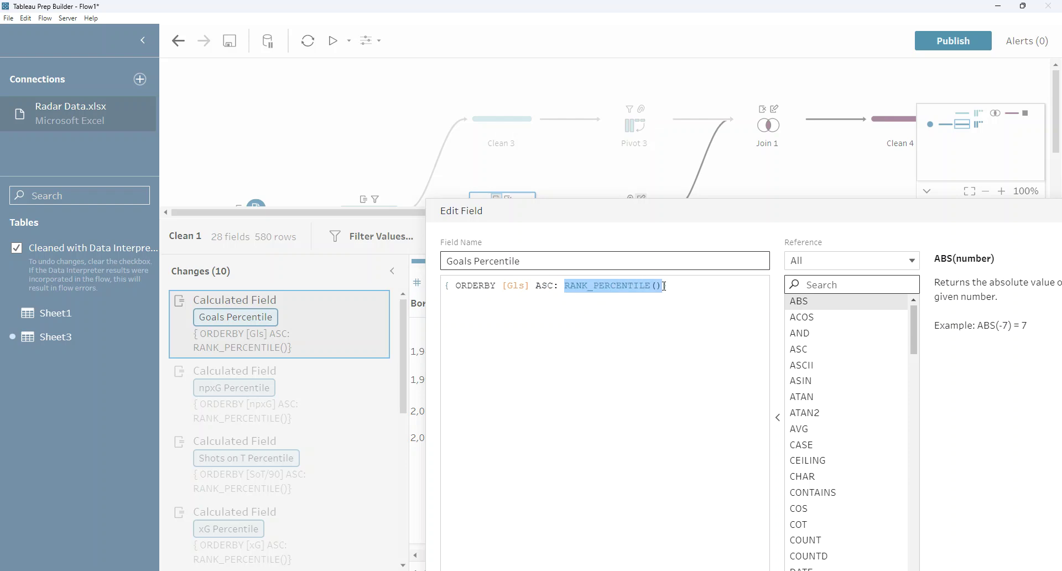
key(ctrl+minus)
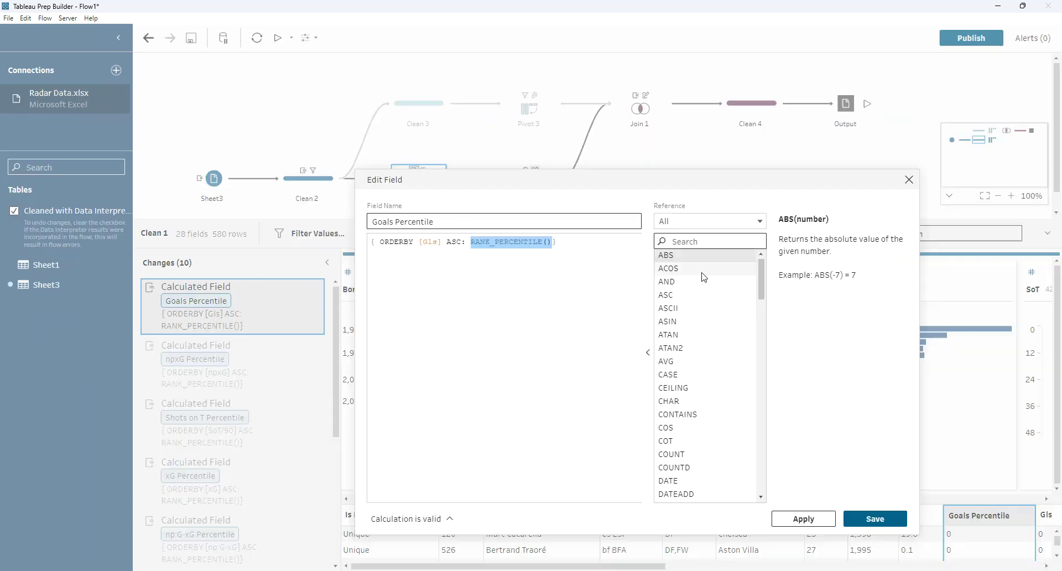
key(ctrl+minus)
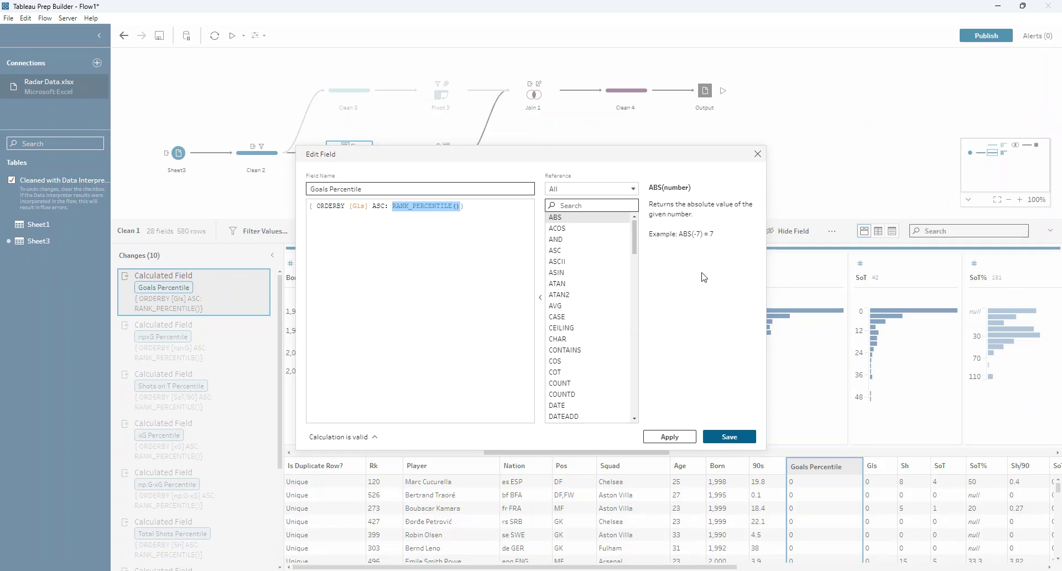
click(758, 154)
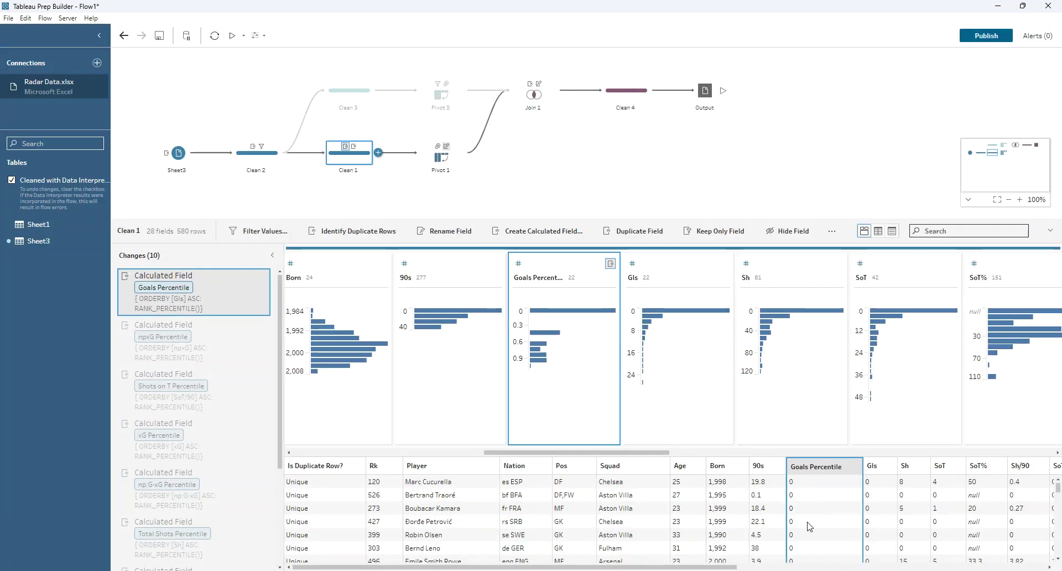
Narrow Clean 1 to one player via Player search and compare Goals Percentile 1 with 27 goals
drag(587, 452, 396, 449)
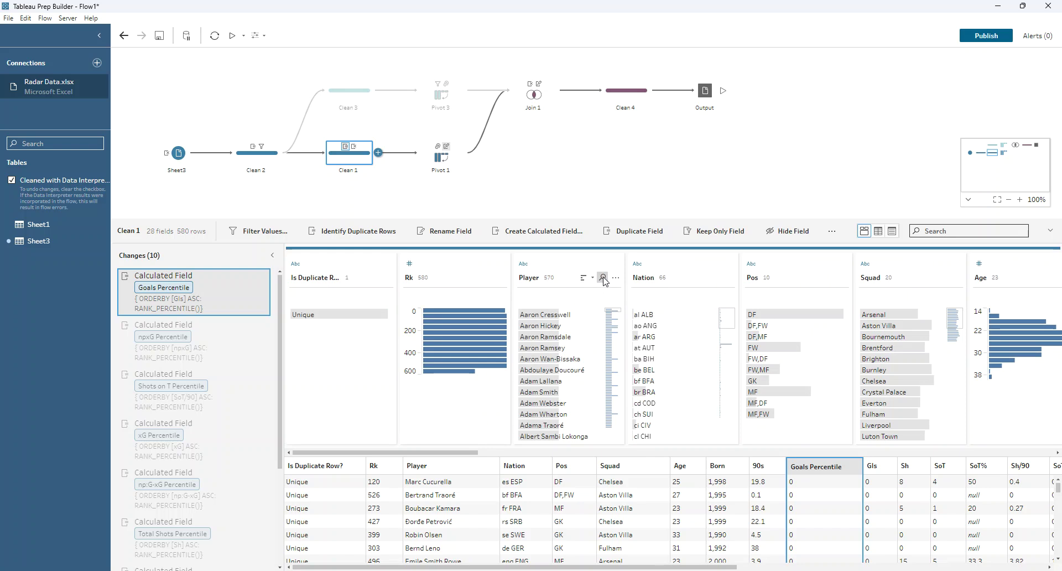
click(603, 278)
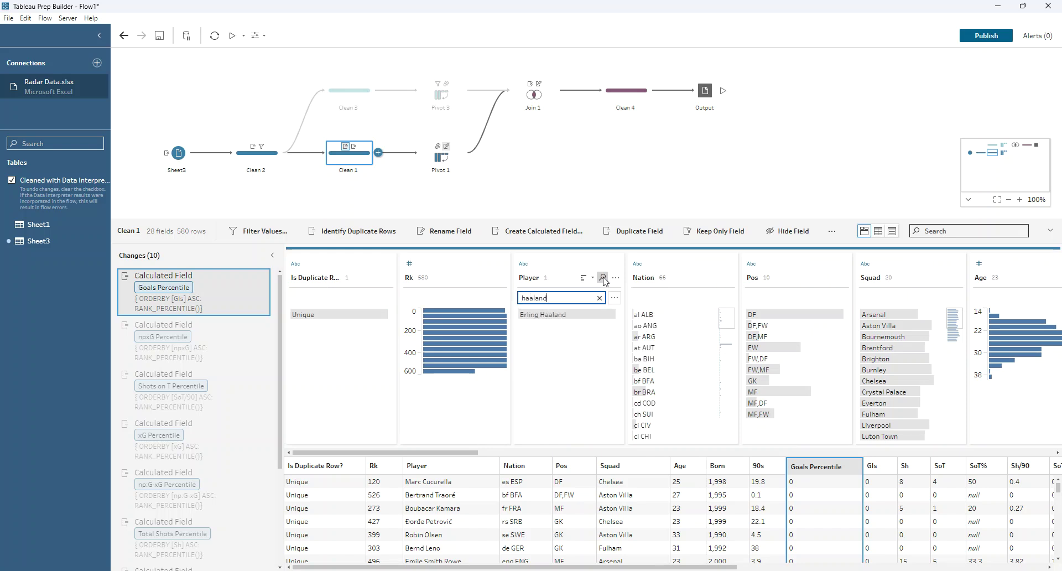
click(567, 315)
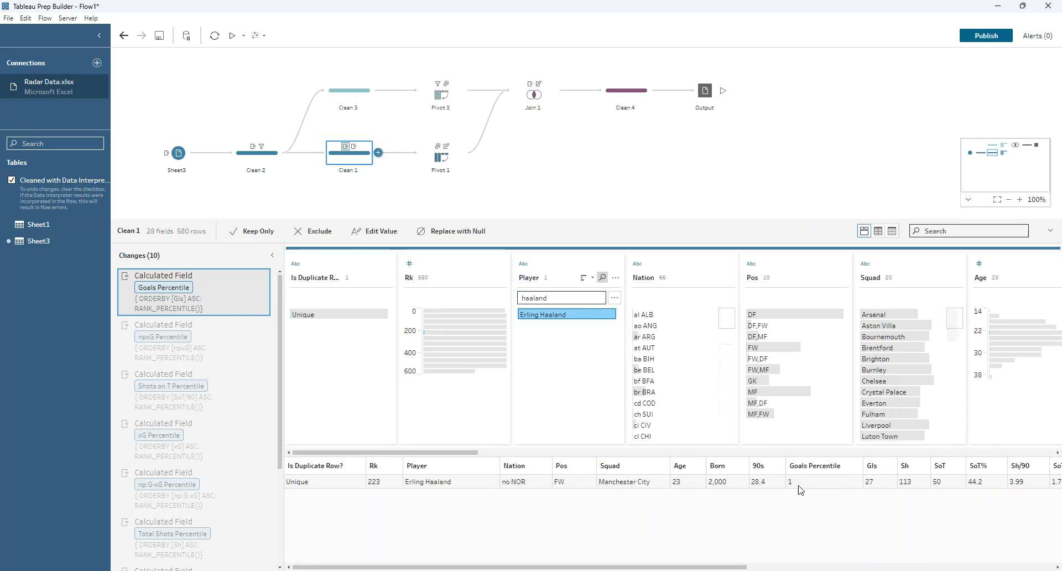
click(799, 482)
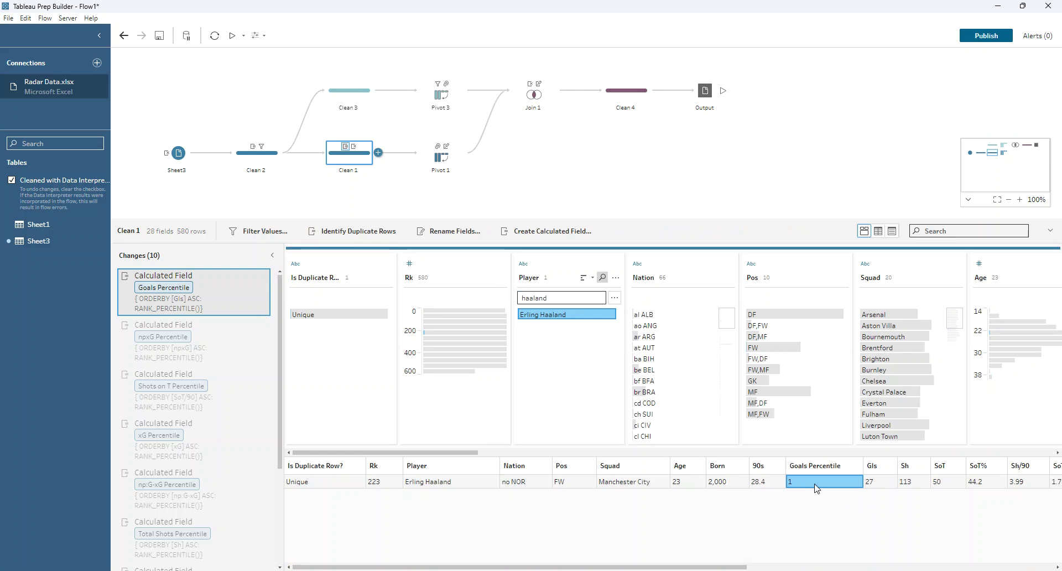
click(878, 486)
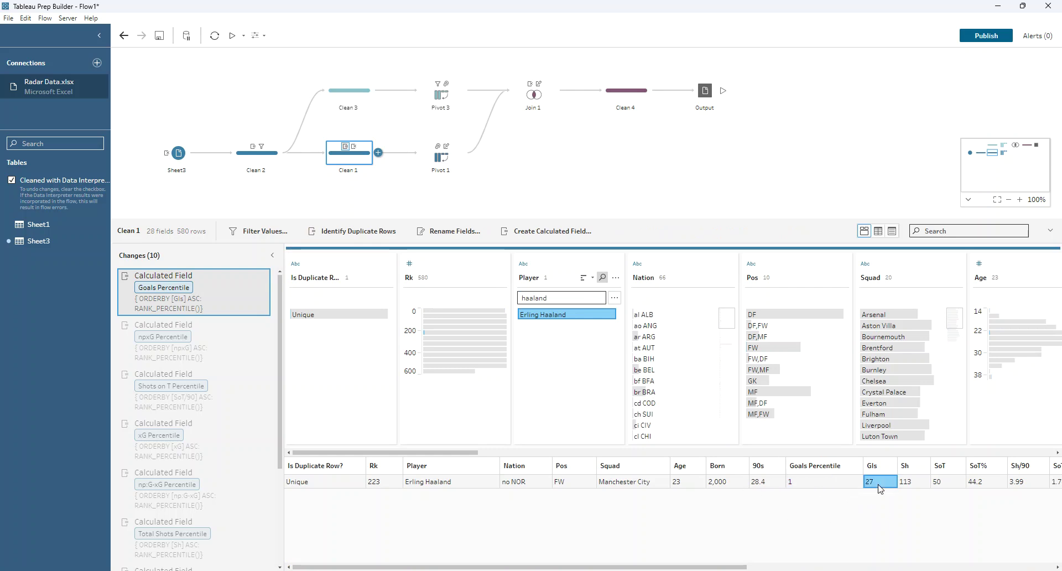
click(839, 485)
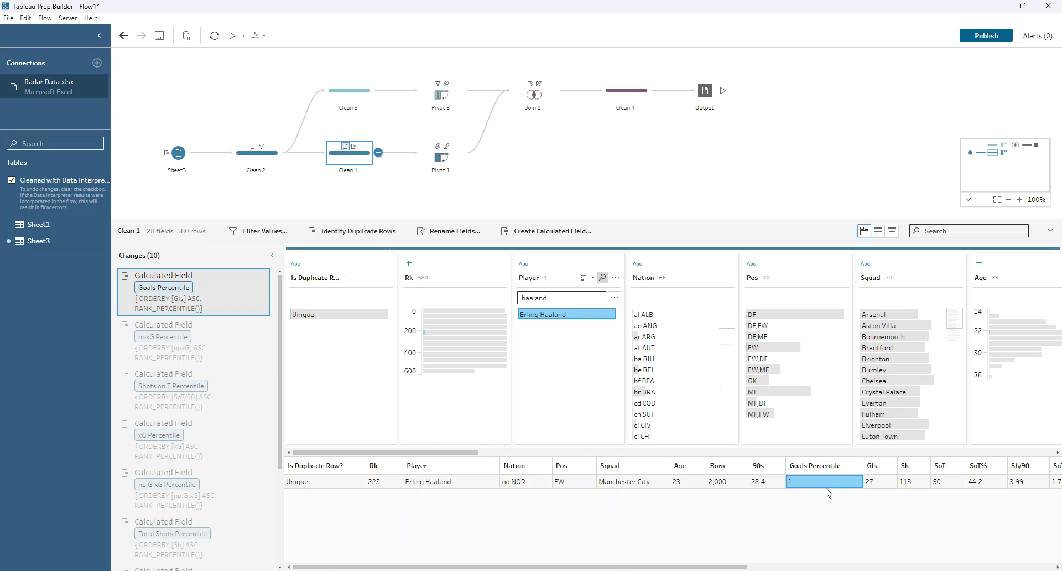
Inspect the npxG Percentile and Shots on T Percentile calculated fields in Clean 1's changes
click(216, 357)
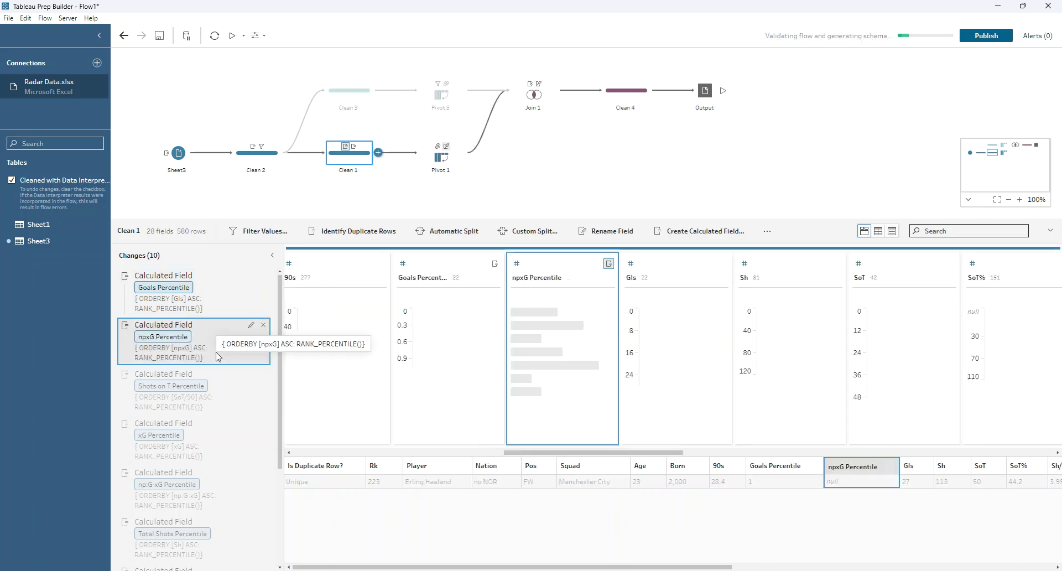
click(220, 409)
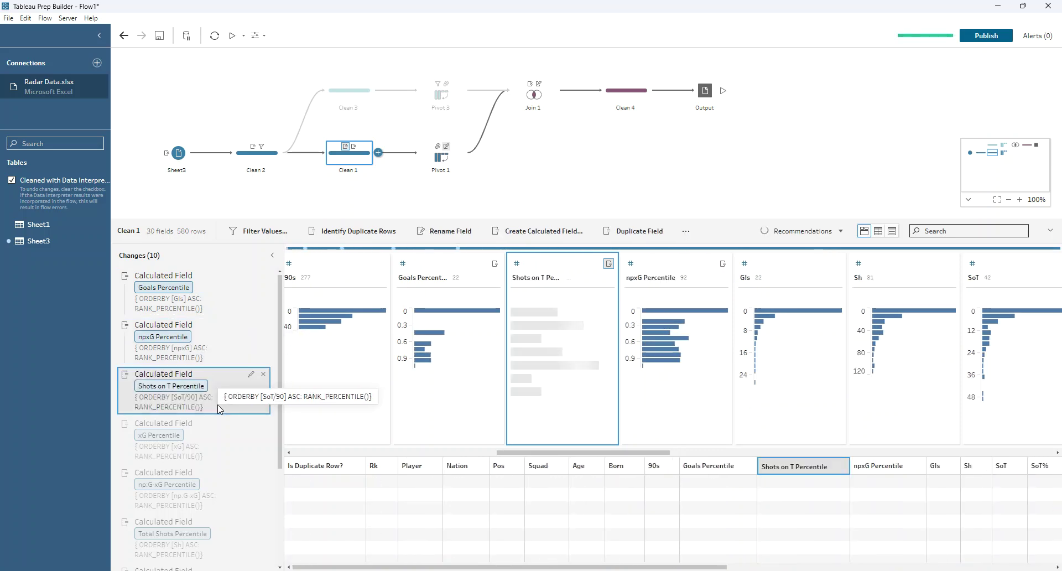
scroll(218, 474, down, 3)
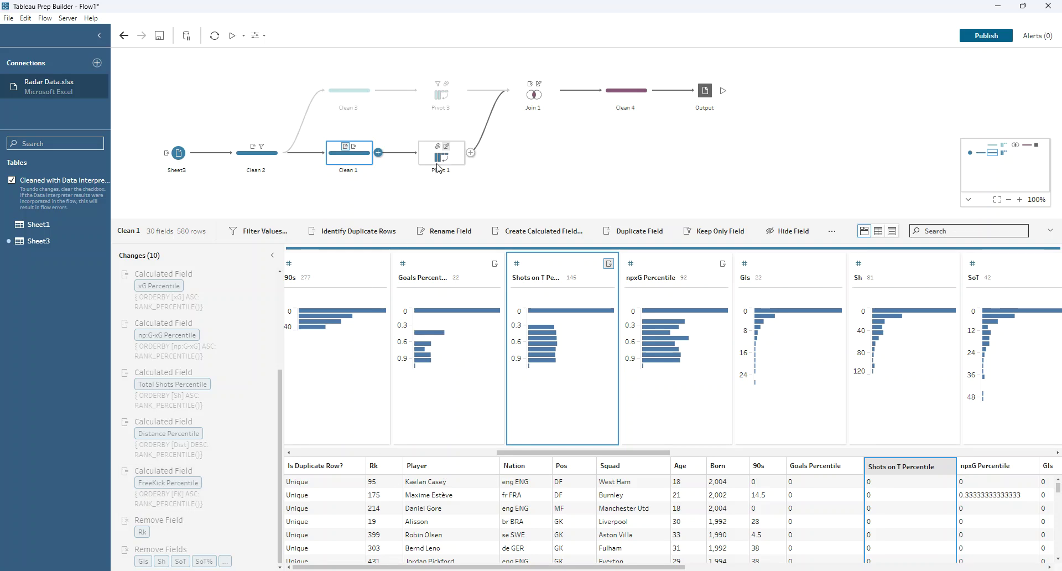
Select Pivot 1 and check the add-step options after Clean 1 without adding a step
click(441, 157)
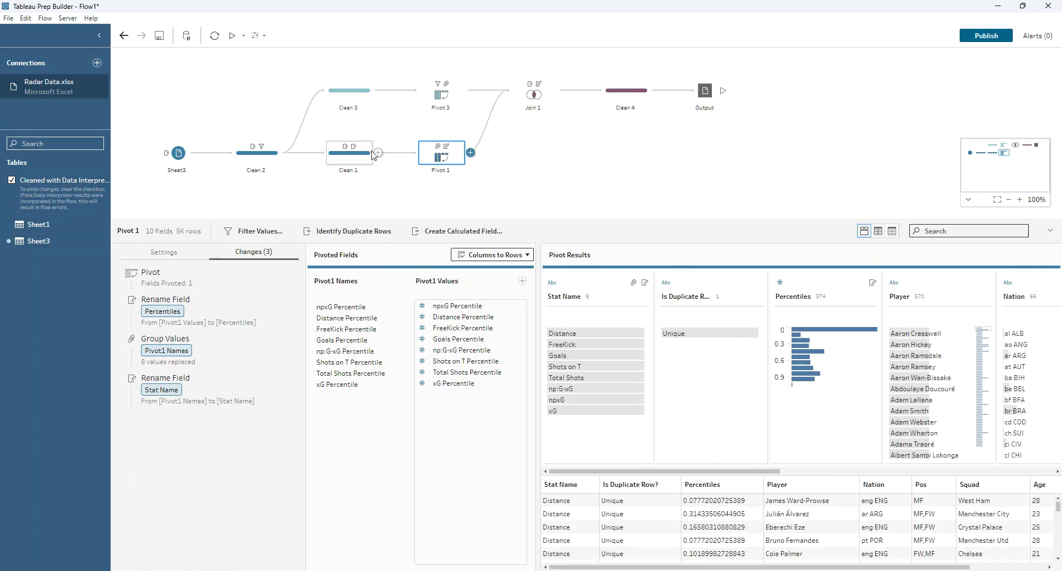
click(378, 152)
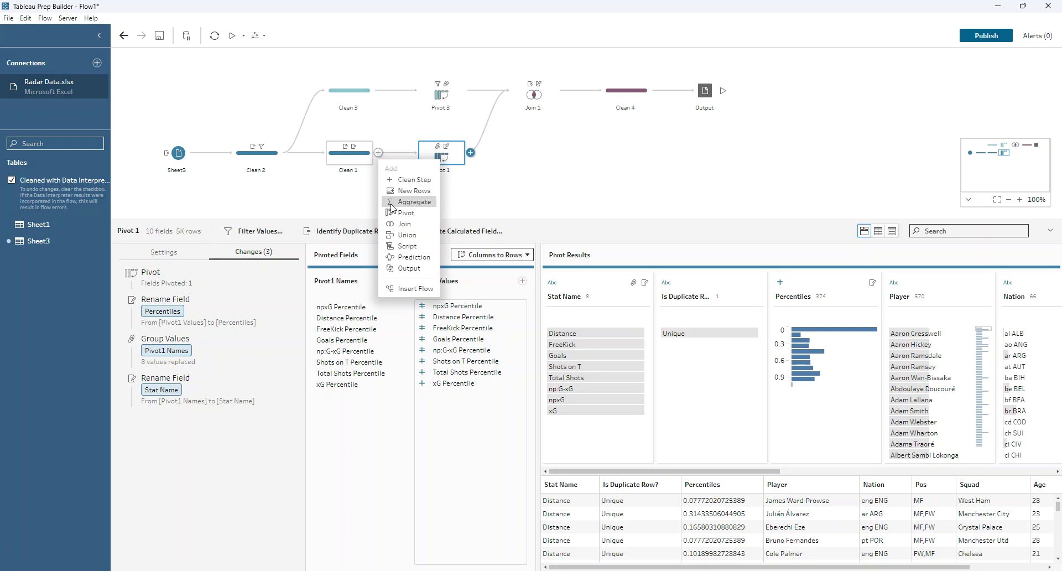
click(522, 177)
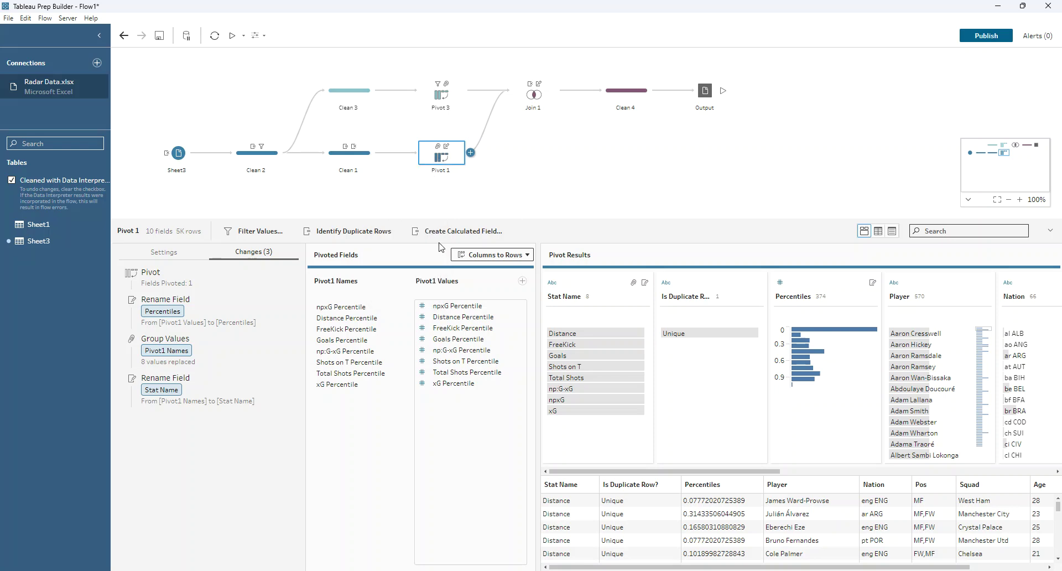
Scroll through Clean 1's percentile columns, then return to the Pivot 1 step
click(371, 166)
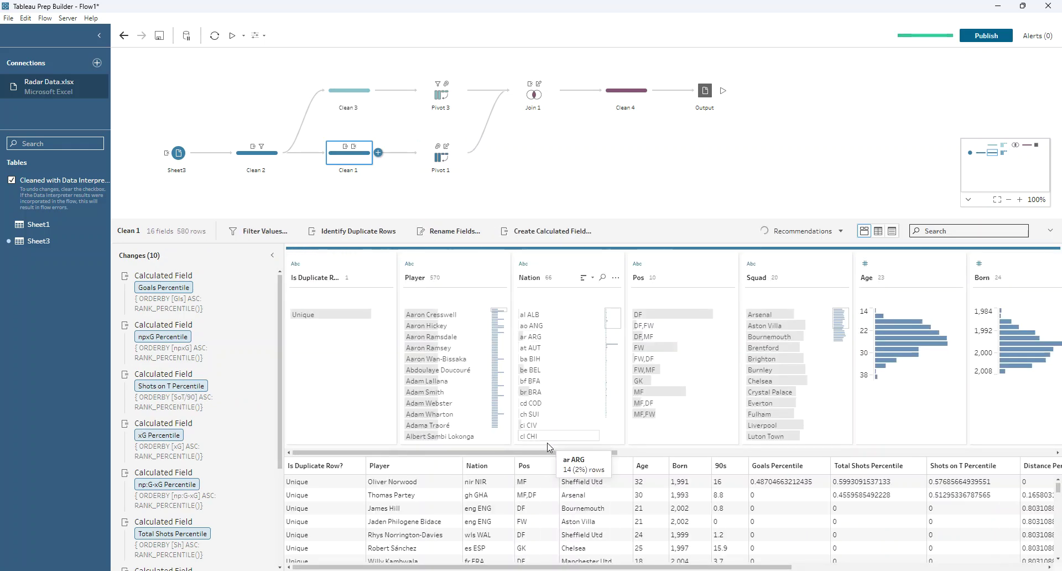
scroll(789, 442, right, 5)
scroll(920, 438, right, 8)
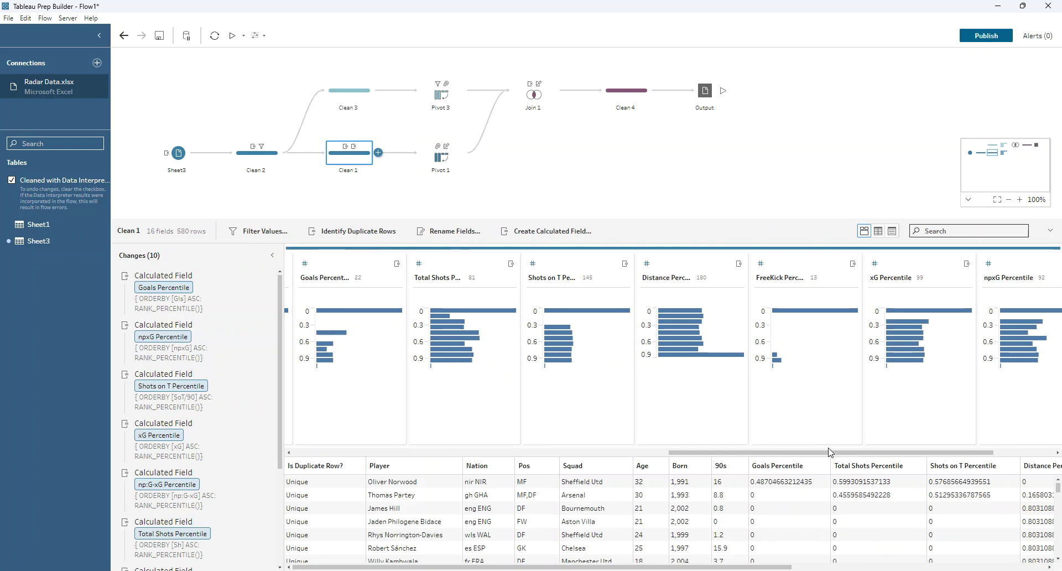
scroll(824, 449, right, 3)
scroll(891, 445, left, 6)
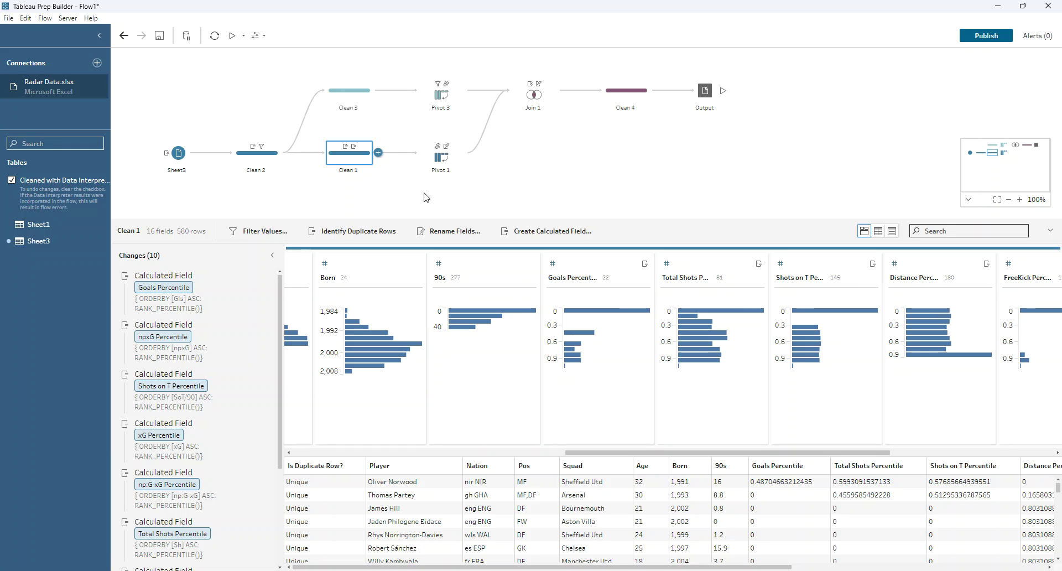
click(441, 166)
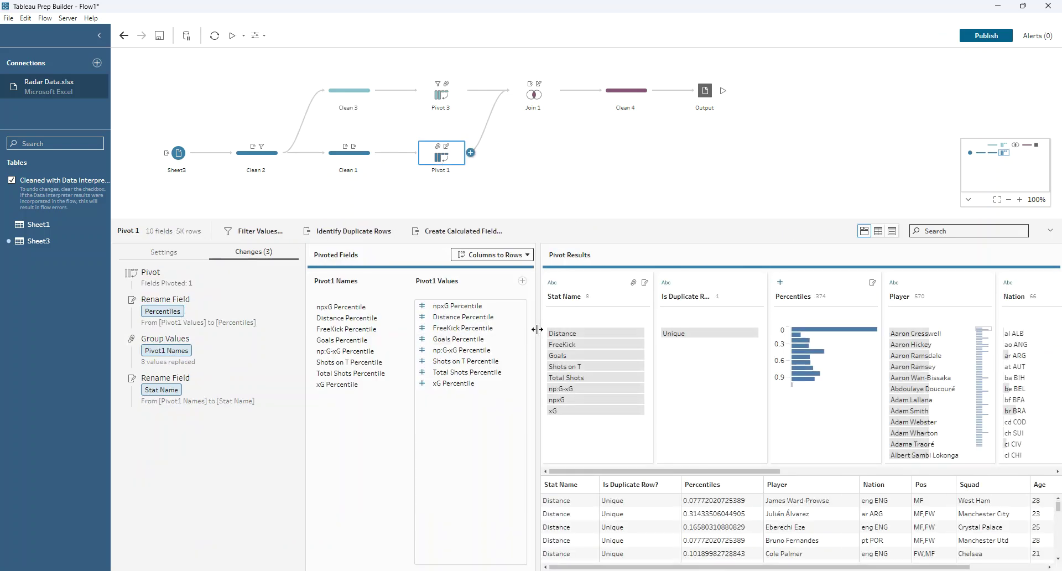
Show Pivot 1's results as a widened data grid and check sample Percentiles values
drag(535, 335, 418, 336)
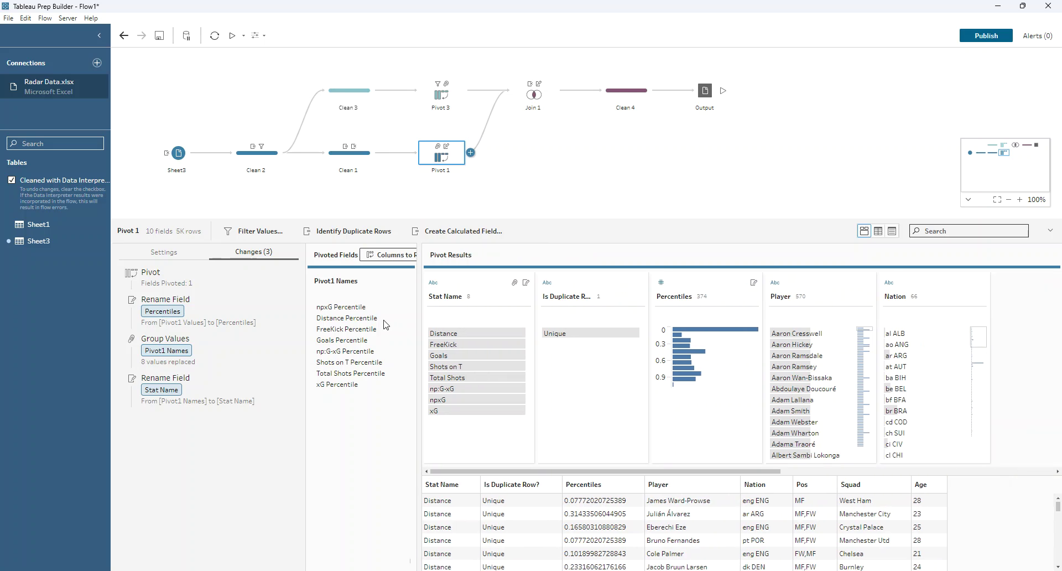
click(877, 231)
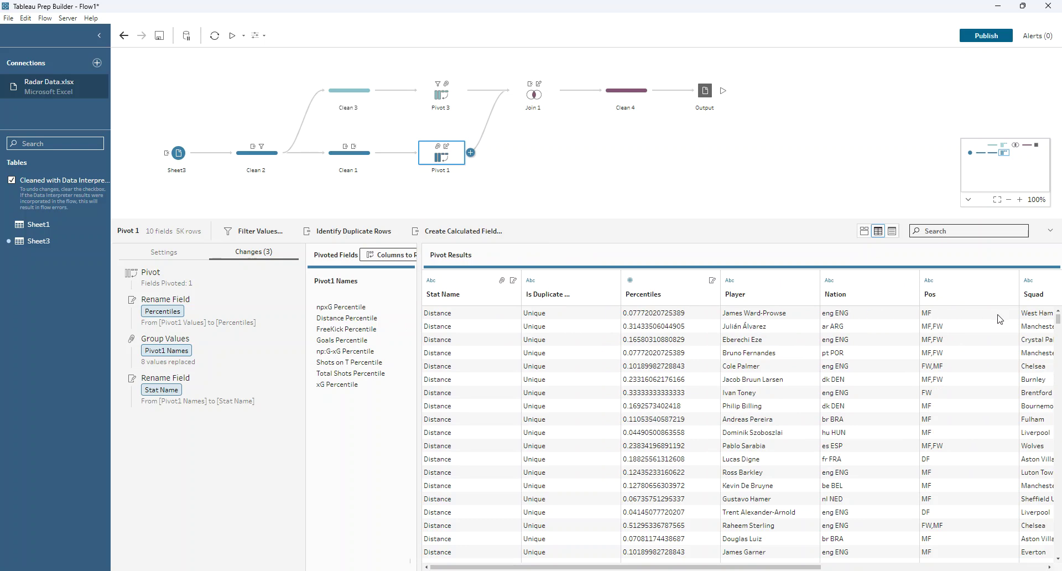
drag(823, 566, 1012, 565)
click(683, 364)
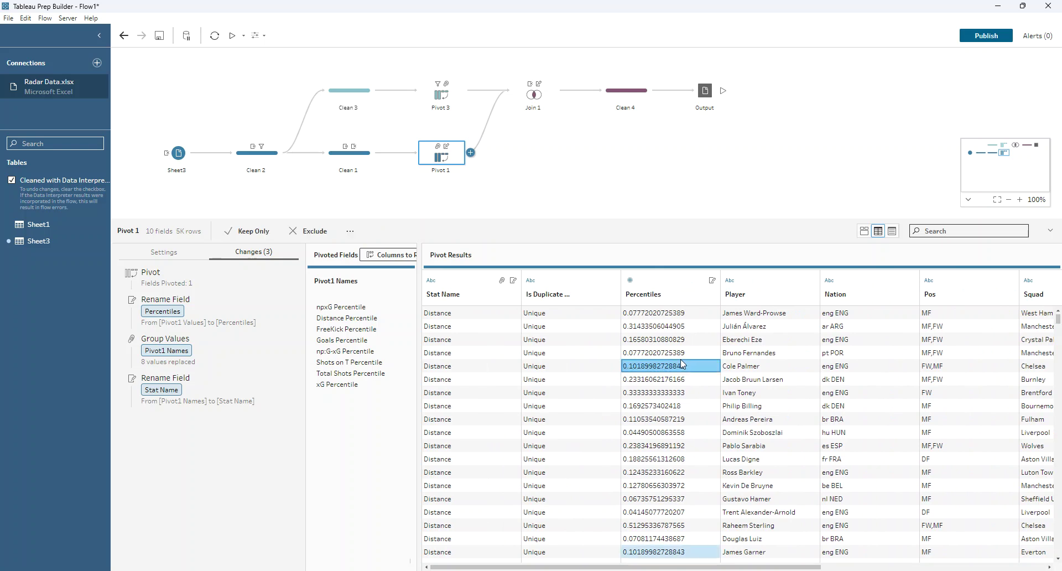
click(671, 313)
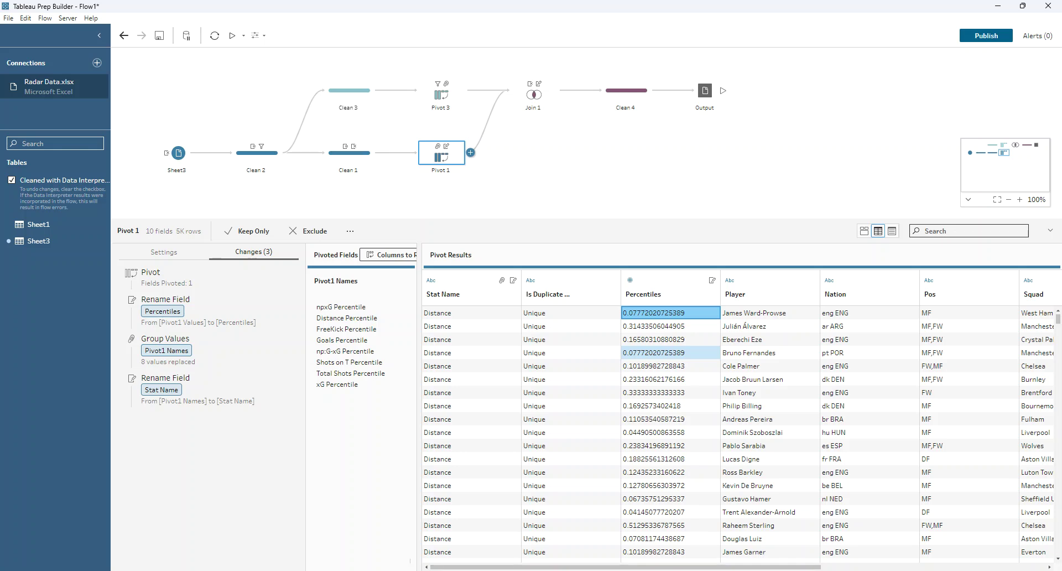
drag(626, 567, 591, 566)
Show the Clean 4 step's data grid in the flow
click(621, 95)
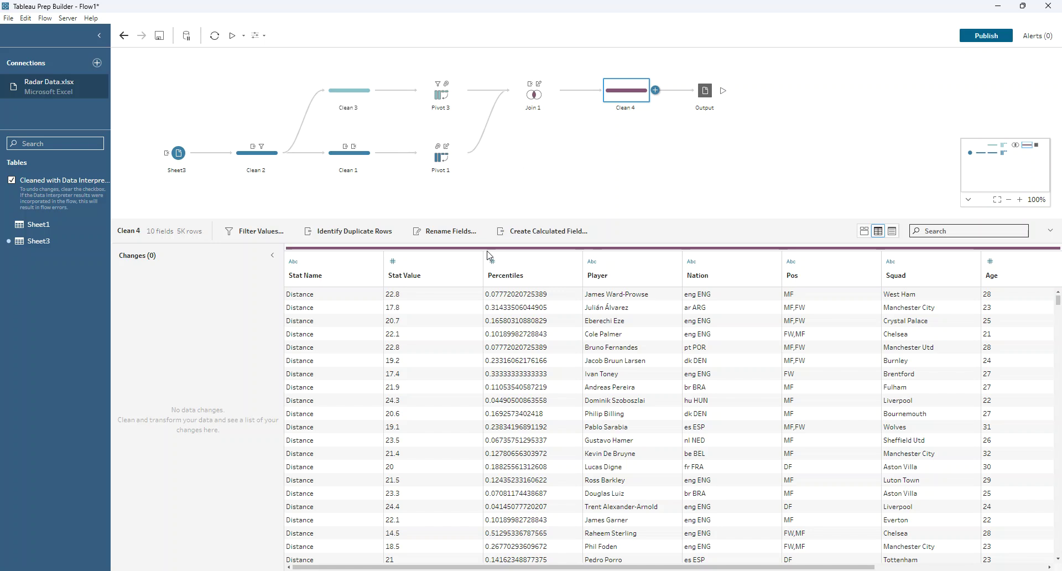
scroll(666, 567, right, 2)
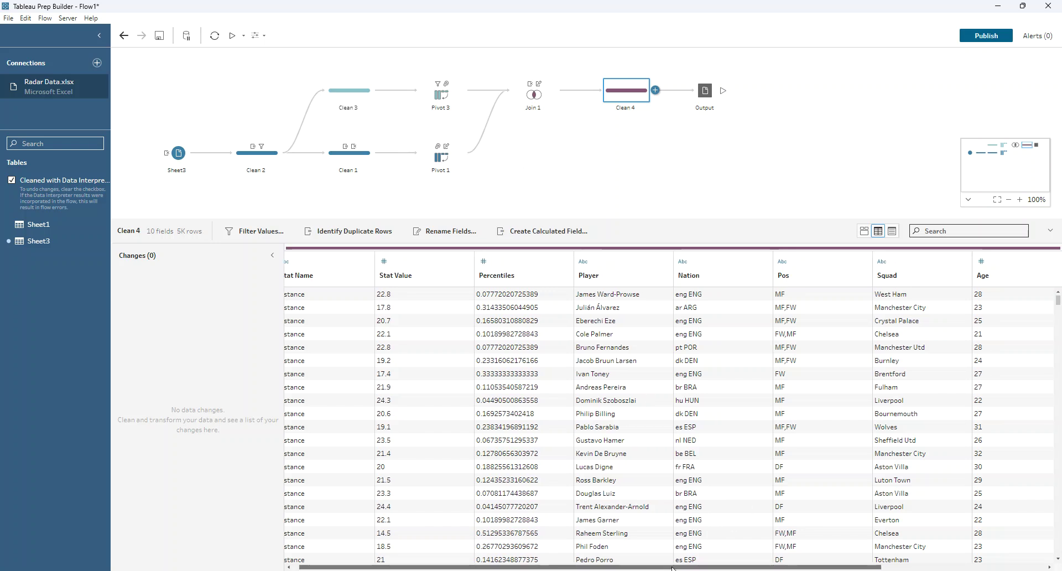
scroll(666, 567, left, 2)
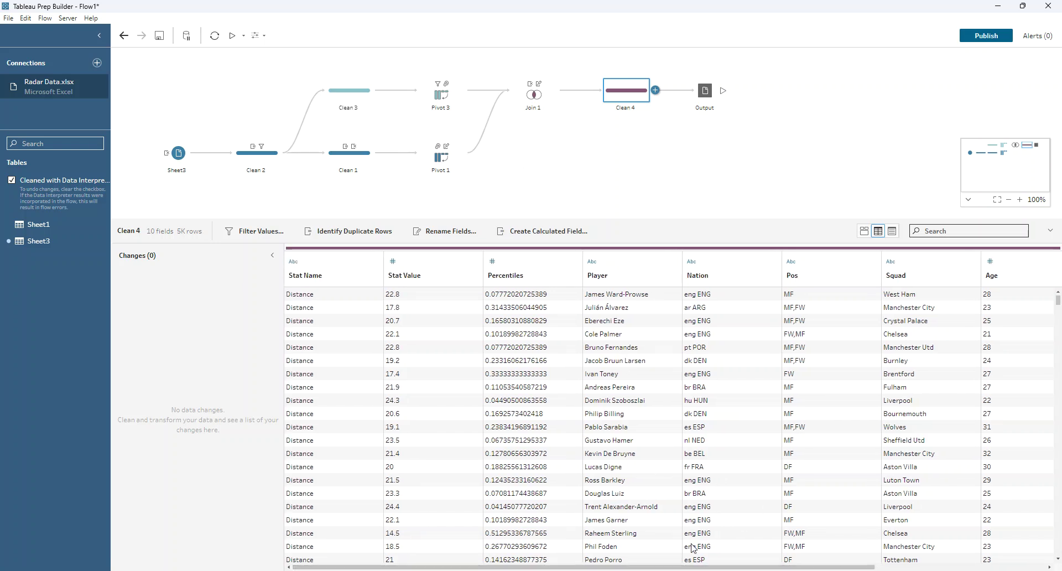
Inspect a Distance row's Stat Name, Player, Percentiles and Stat Value cells
click(326, 294)
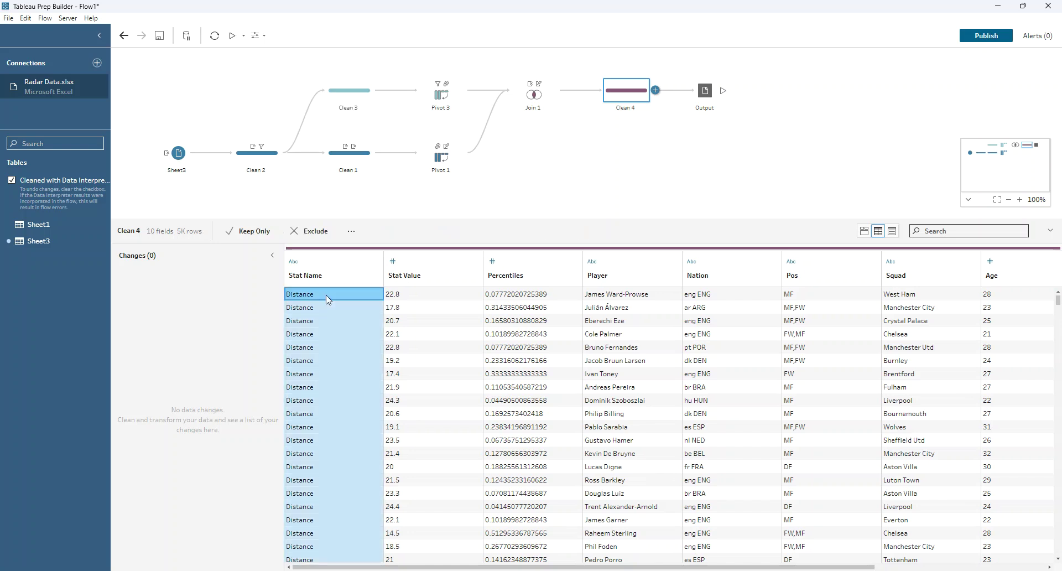
click(629, 296)
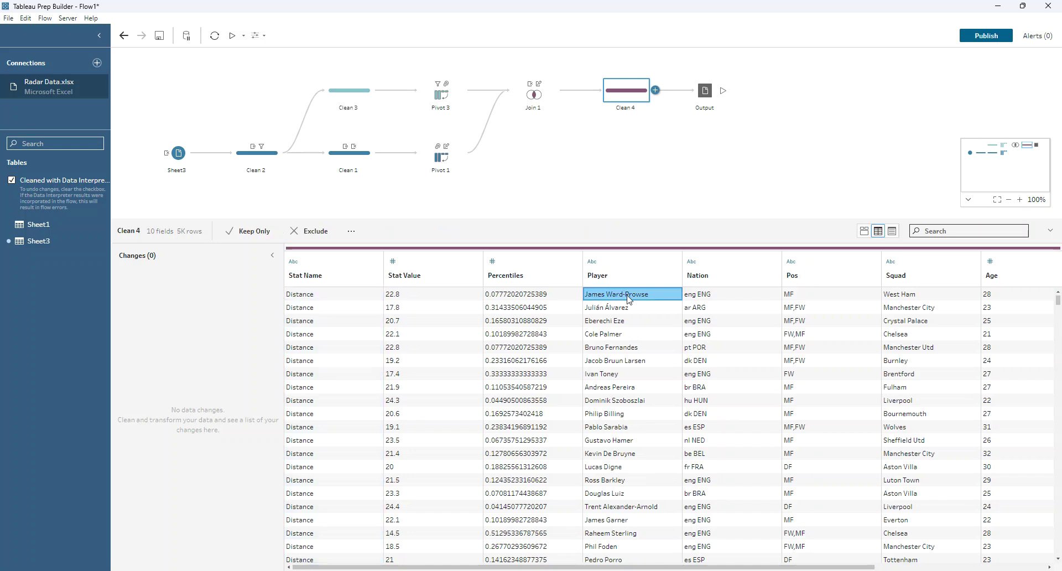
click(515, 295)
click(435, 300)
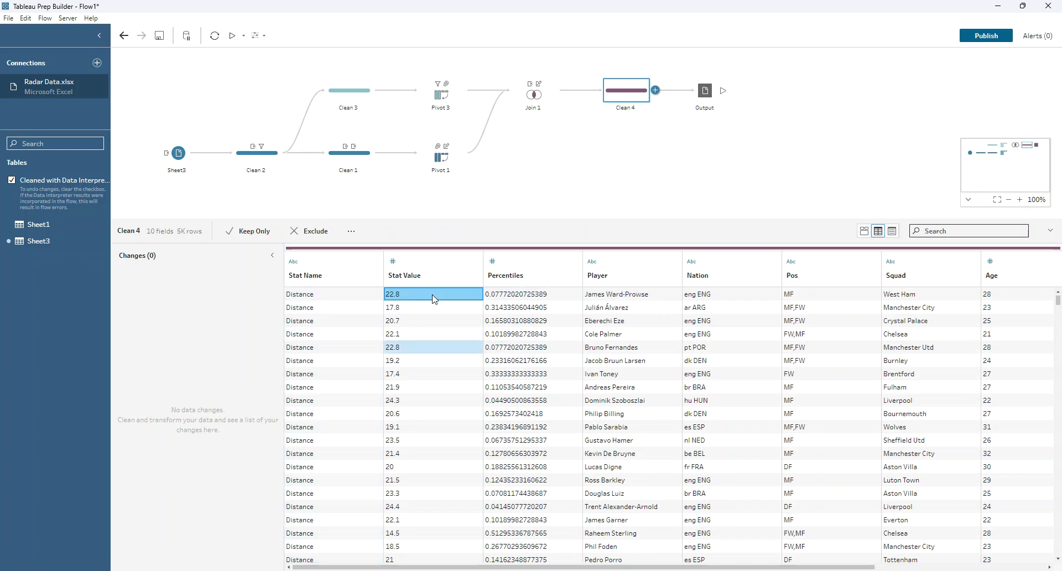
click(328, 294)
scroll(338, 350, down, 6)
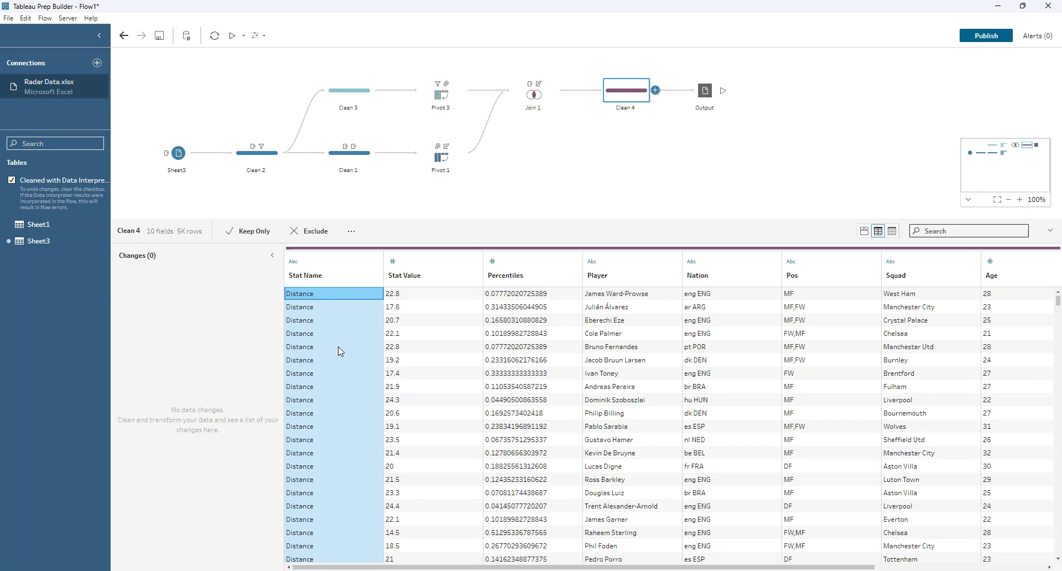
scroll(339, 350, up, 5)
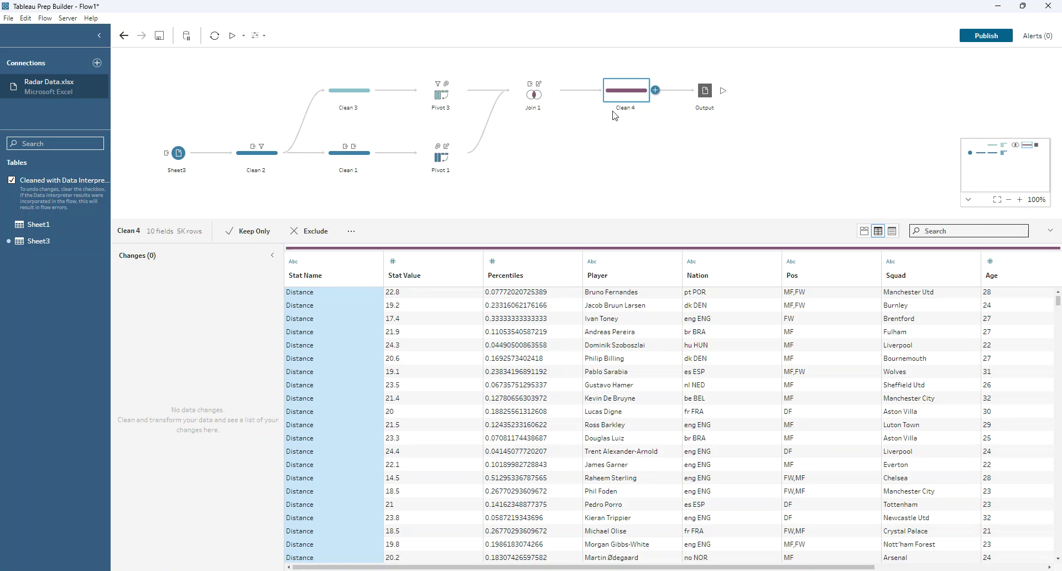
Compare the Sheet3 input with the Radar Data Excel workbook, then view the Radar-Data-Prep.csv output settings
click(178, 159)
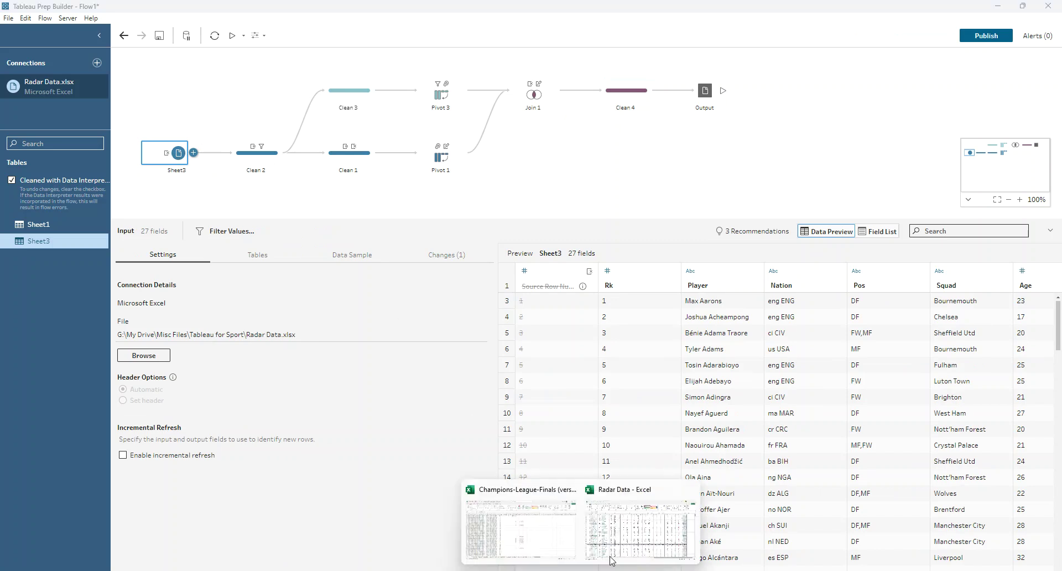
click(632, 539)
scroll(260, 496, down, 10)
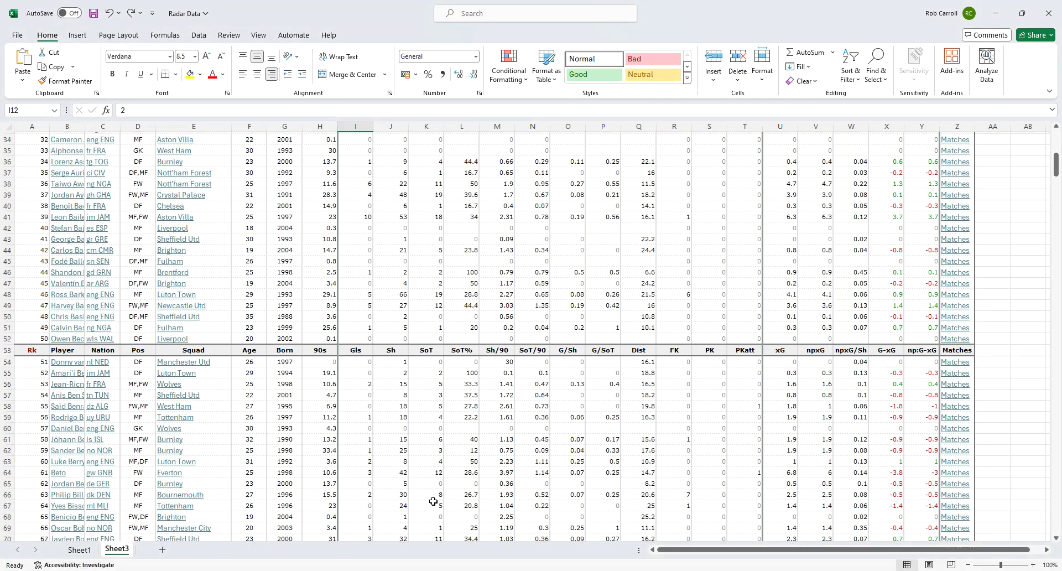
click(995, 13)
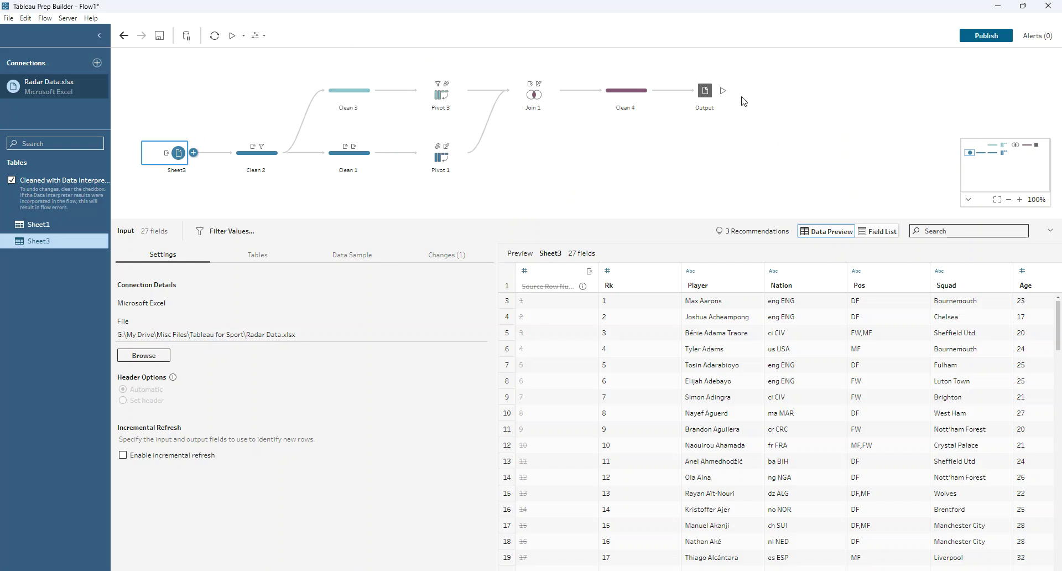
click(720, 98)
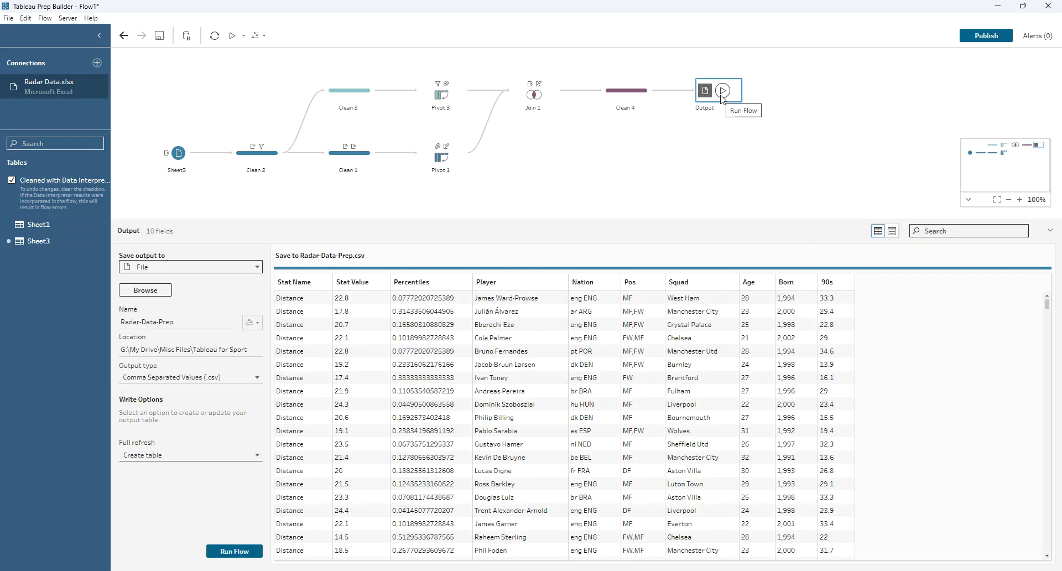
Run the flow to write Radar-Data-Prep.csv, then switch back to the Tableau Desktop workbook
click(722, 97)
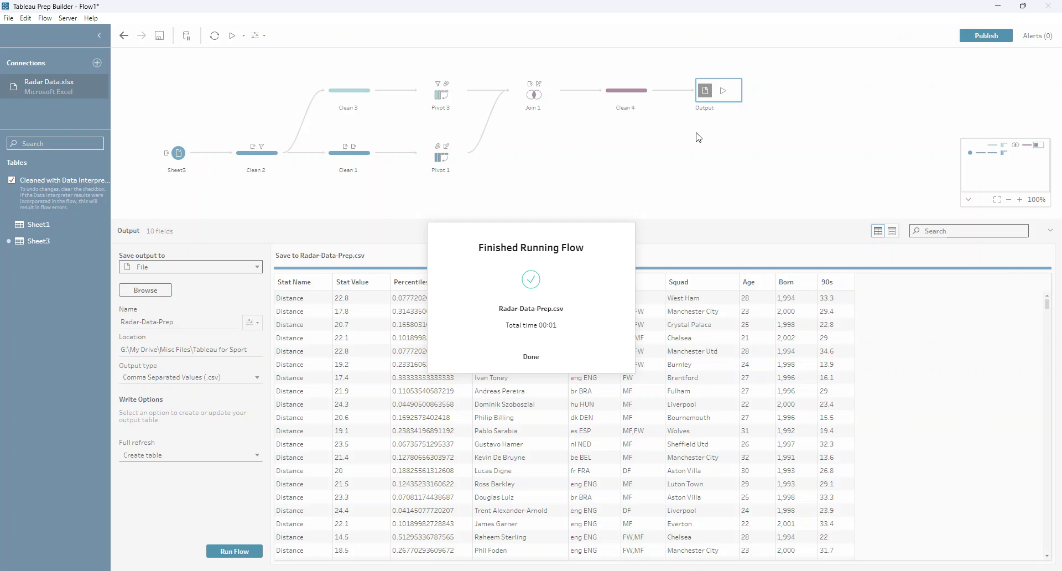
click(539, 357)
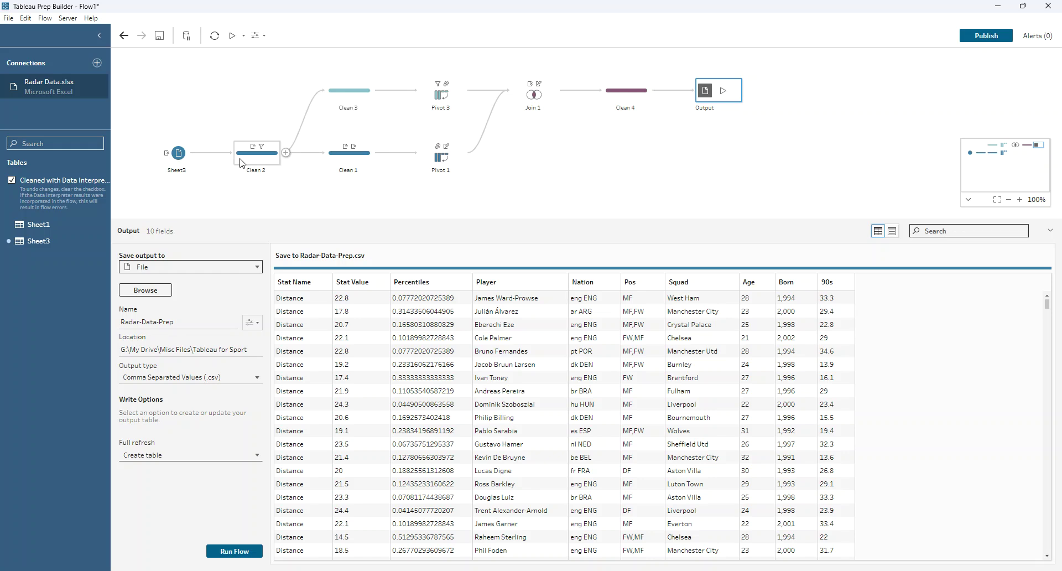
mouse_move(172, 161)
click(665, 567)
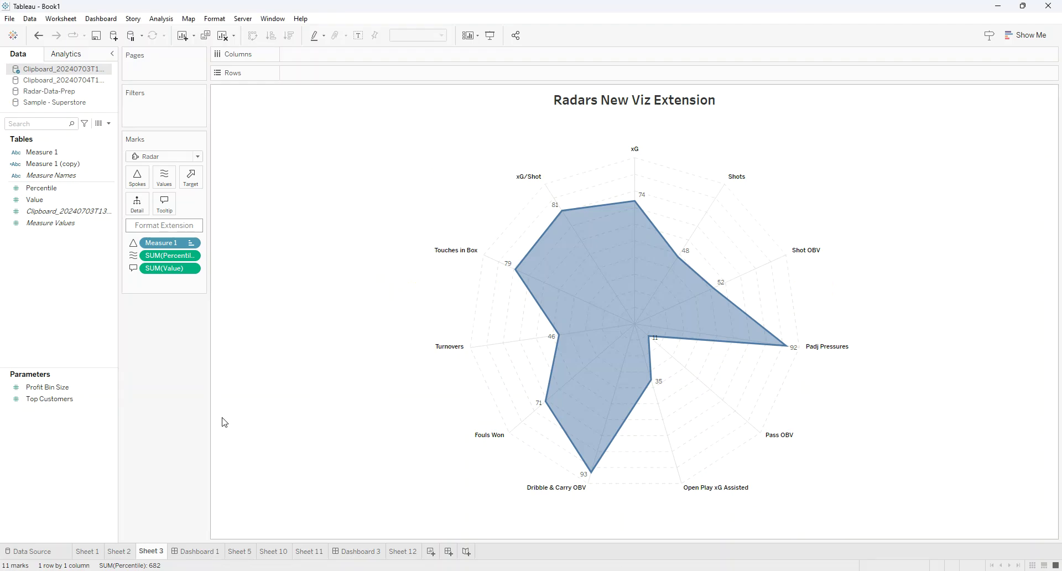
Add blank Sheet 13 and preview the Radar-Data-Prep data source's 4640 rows
click(431, 551)
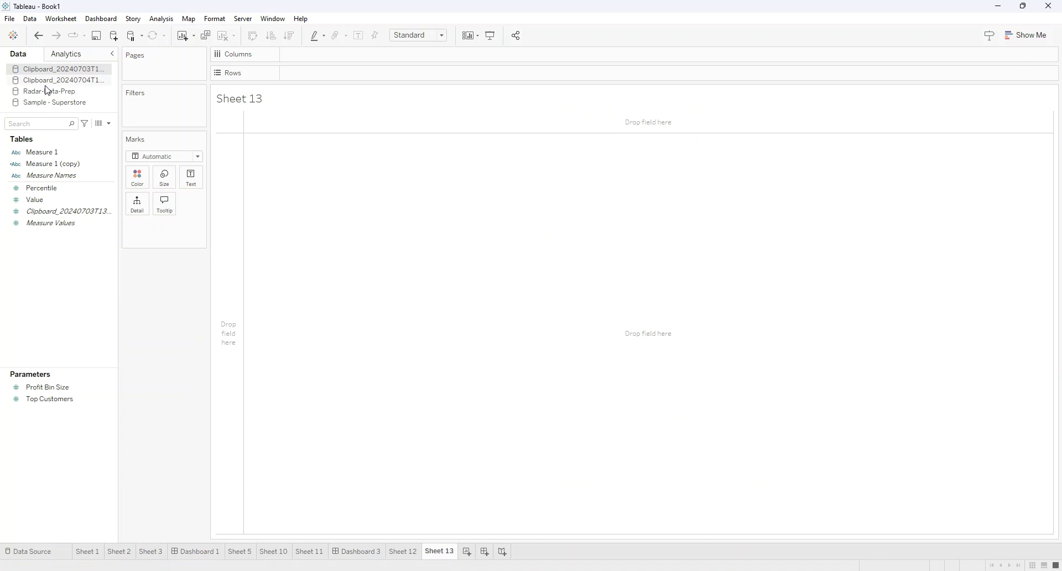
click(49, 91)
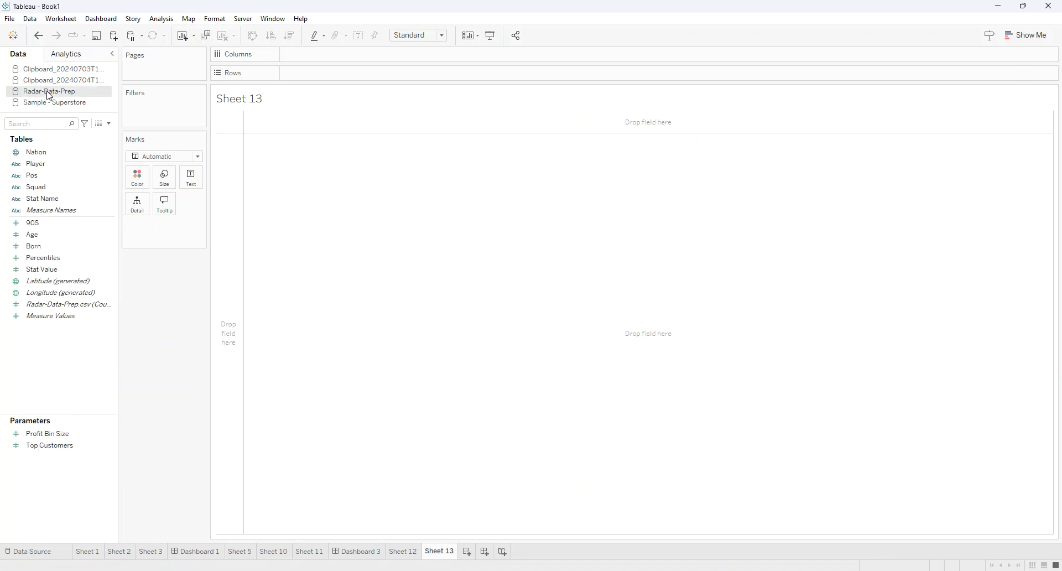
click(38, 552)
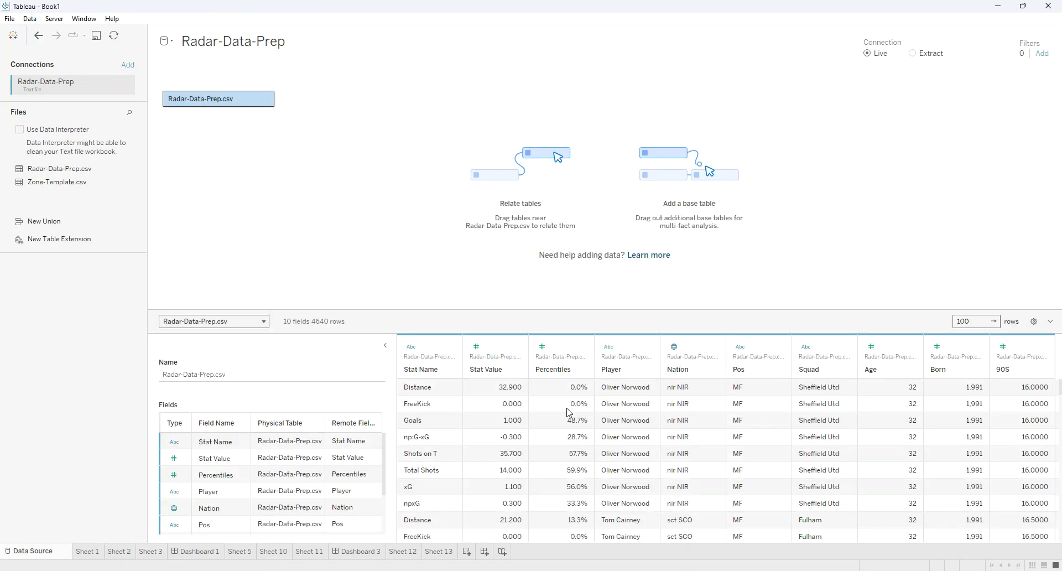
Examine the first Distance row's value, percentile and player, then the Stat Name and Stat Value columns
click(430, 391)
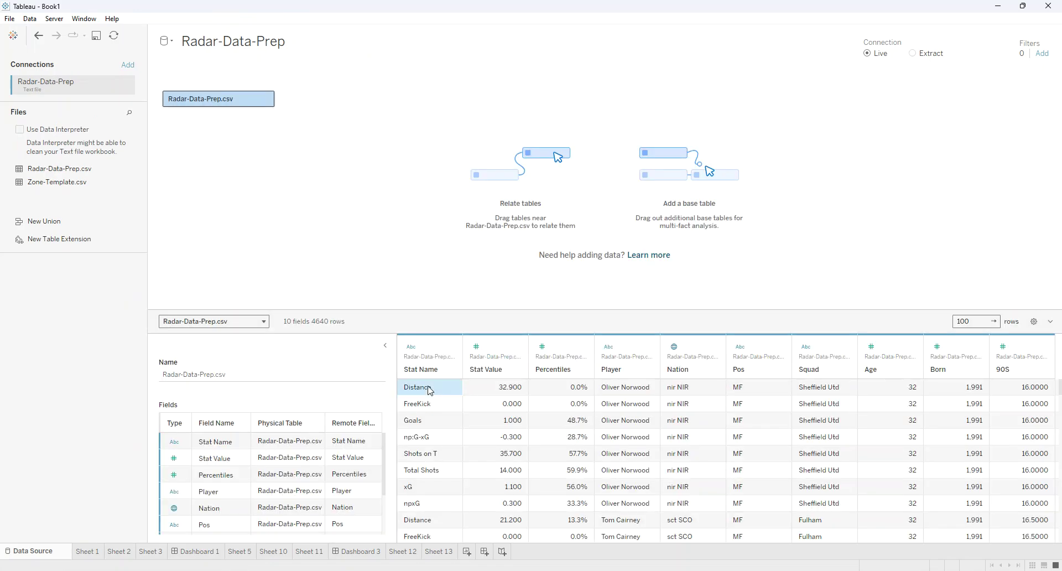
click(502, 390)
click(560, 391)
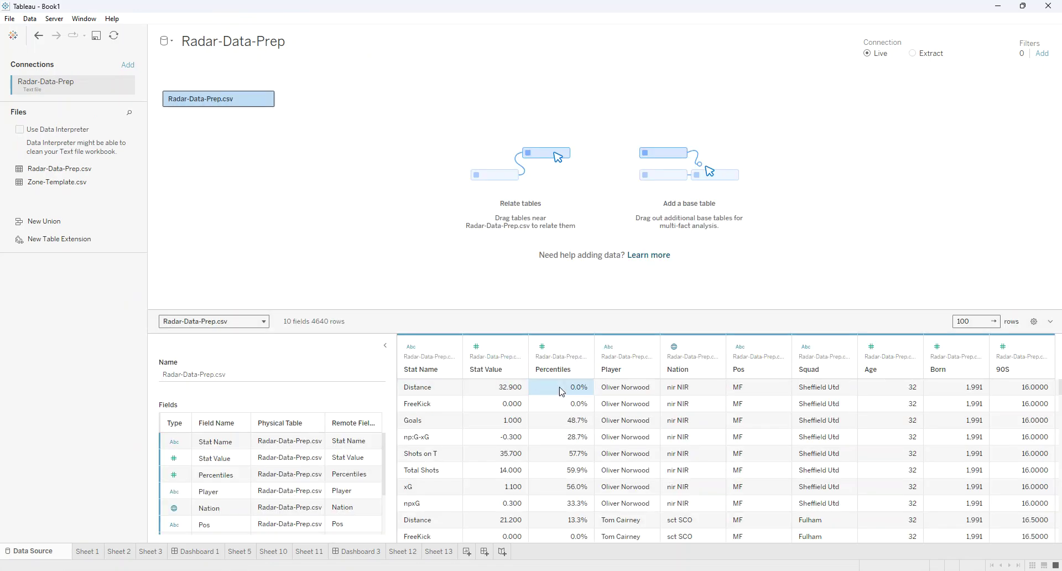
click(627, 390)
drag(691, 389, 1023, 387)
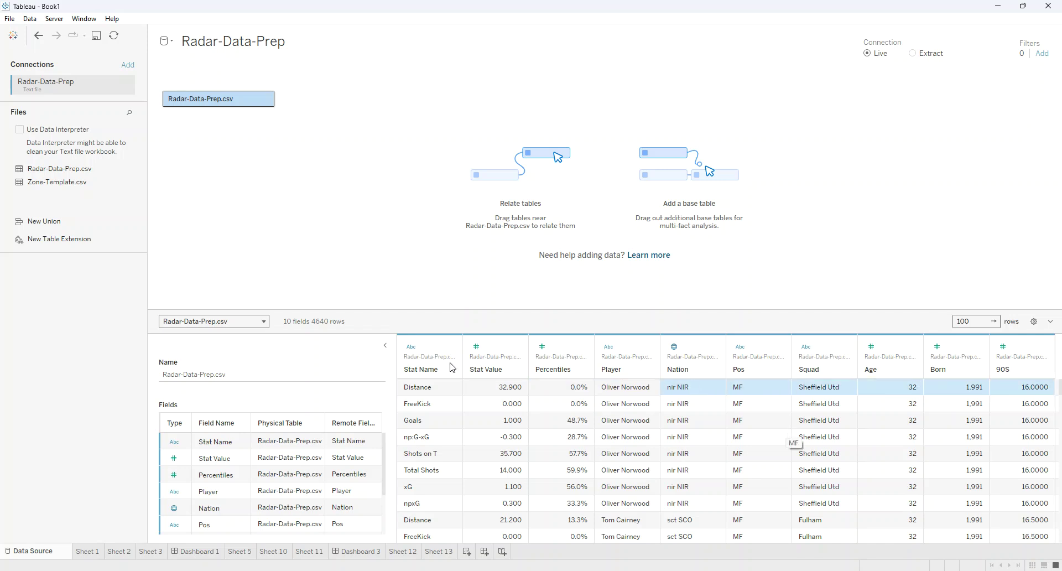
click(438, 350)
ctrl+click(507, 352)
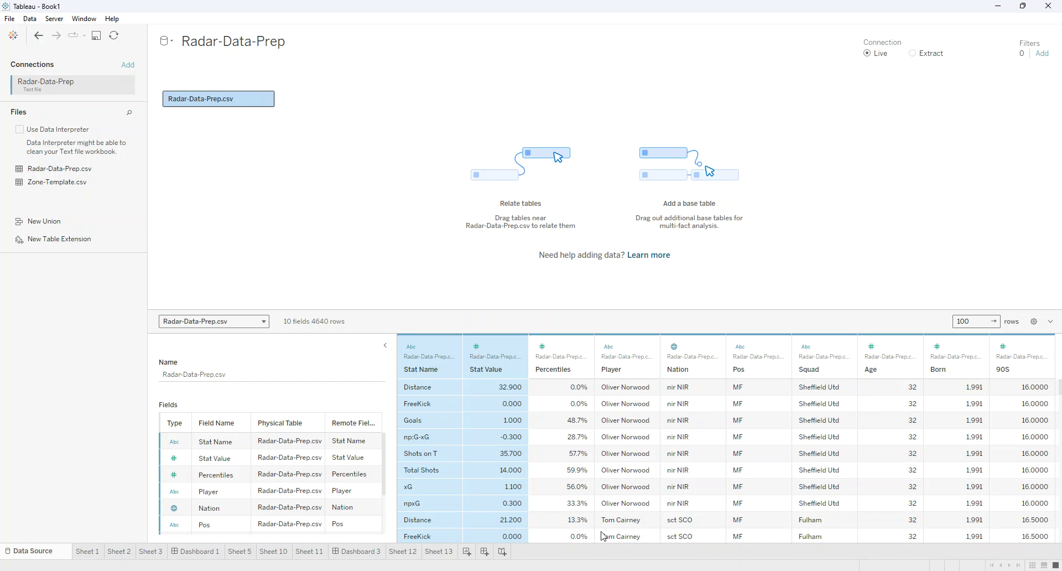
click(627, 504)
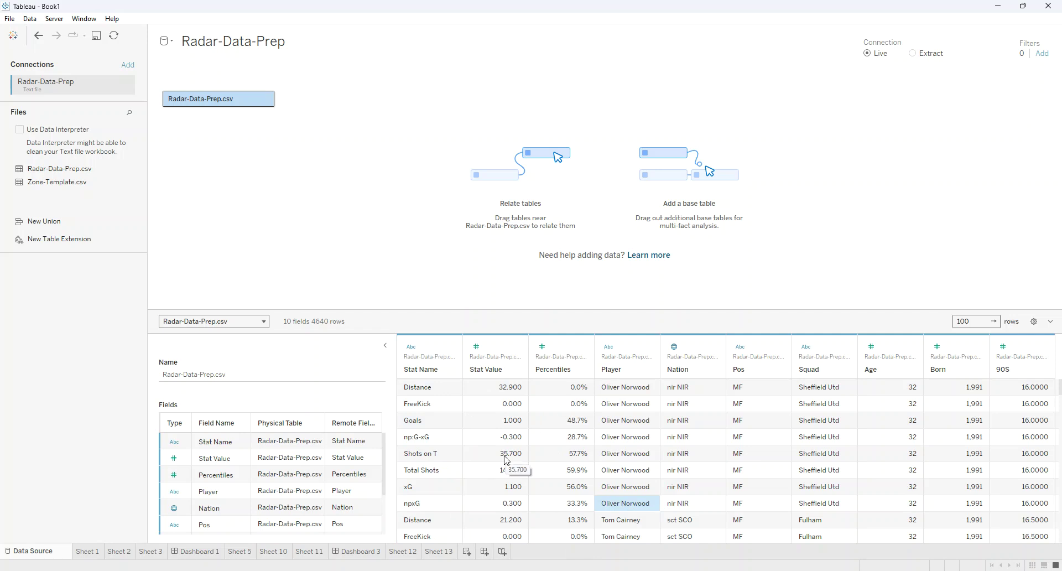
Return to Sheet 3's Radars New Viz Extension chart of 11 stat percentiles
click(151, 551)
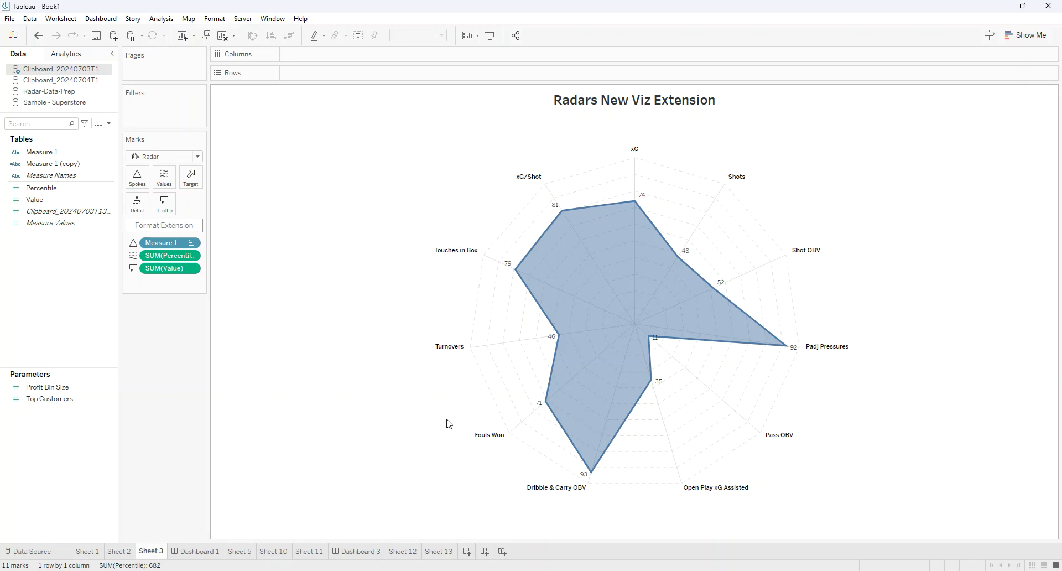